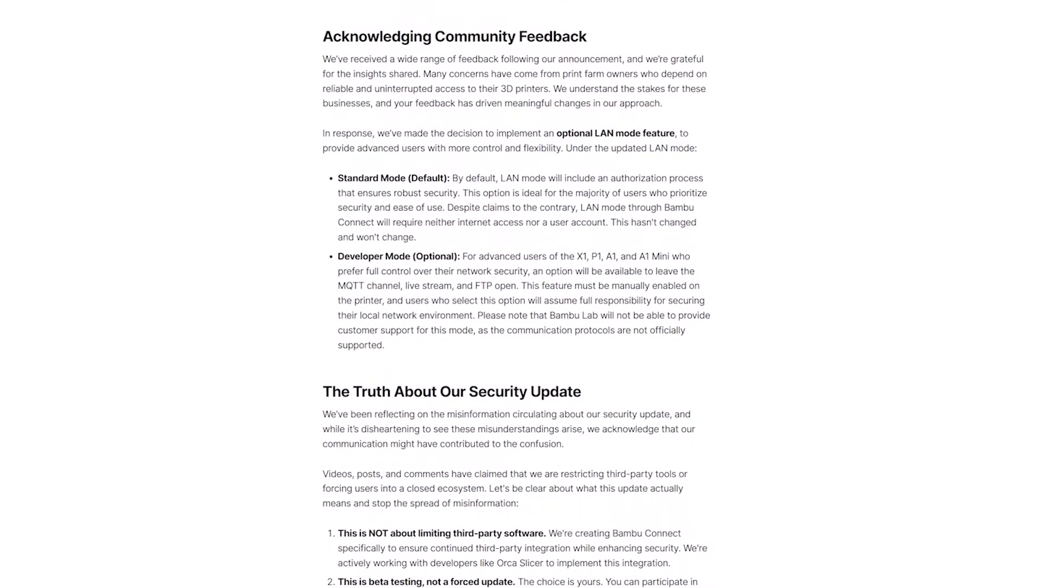
Scroll the blog article and highlight the line about initiating a print job
right_click(1017, 192)
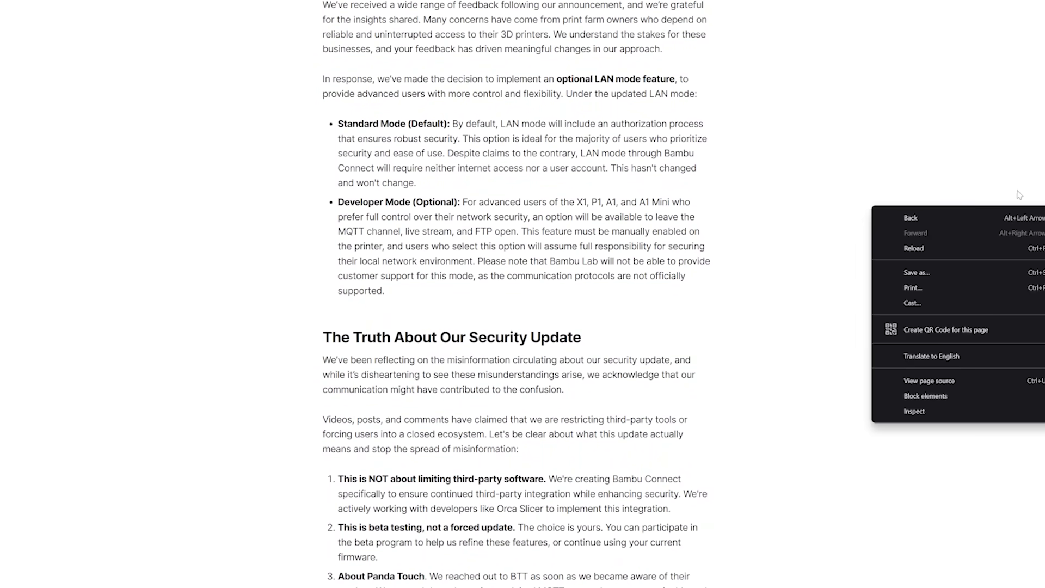
click(980, 175)
scroll(980, 177, down, 3)
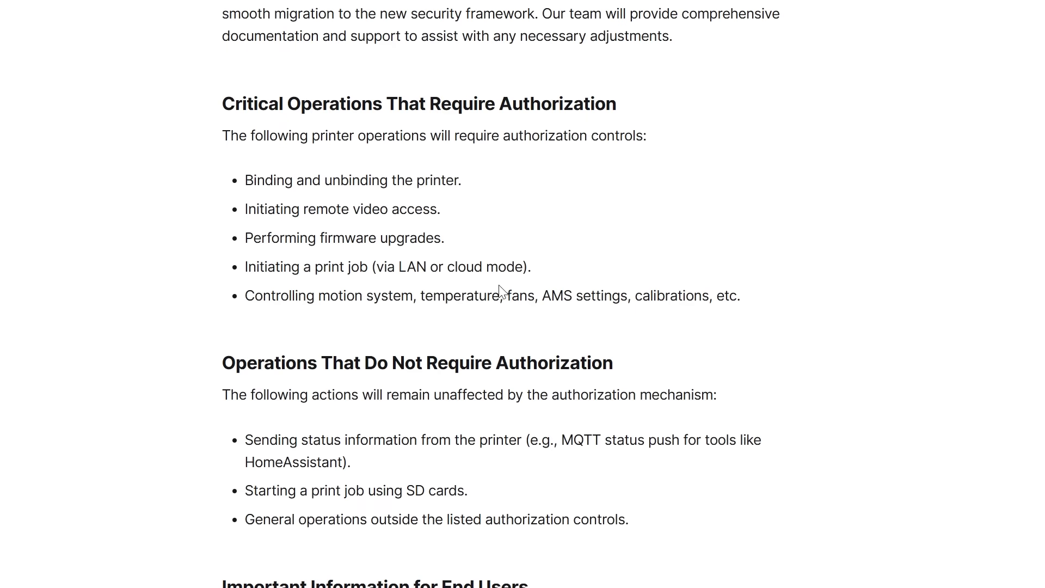
drag(331, 279, 226, 269)
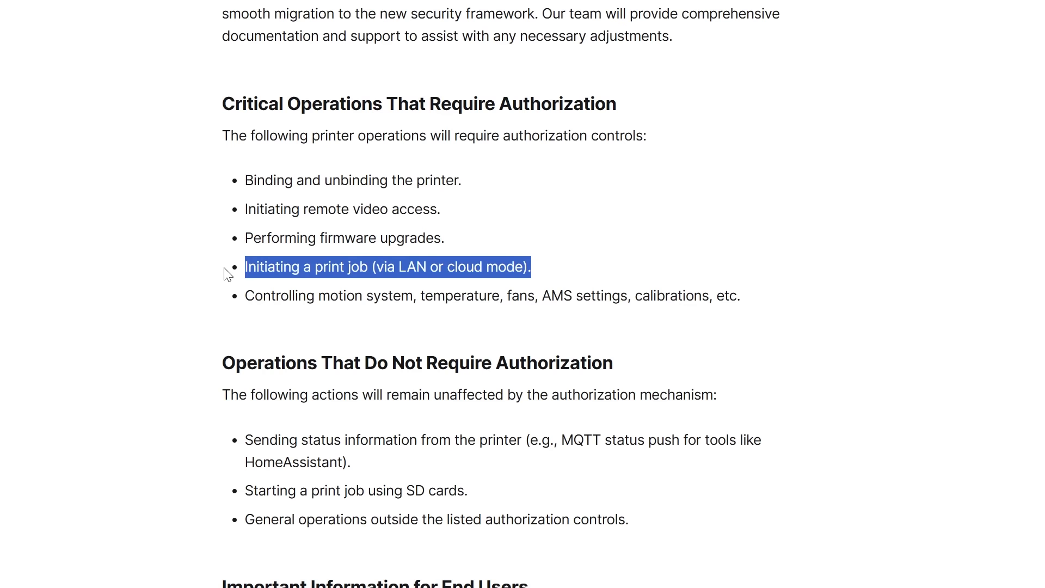
scroll(876, 348, down, 20)
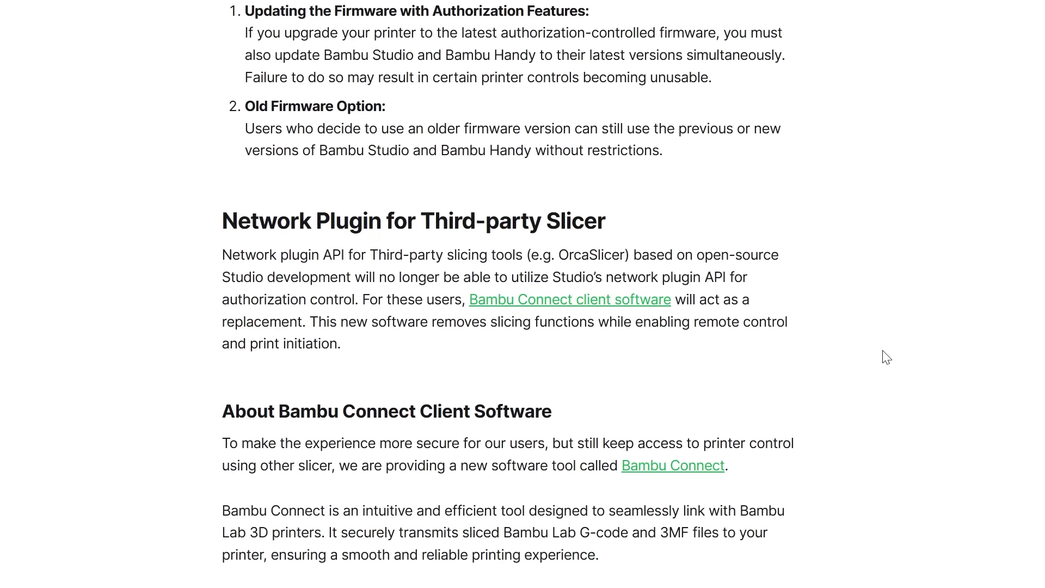
scroll(735, 161, up, 2)
Expand the LAN-mode authorization FAQ and highlight the lines on networked devices and Developer Mode
click(721, 172)
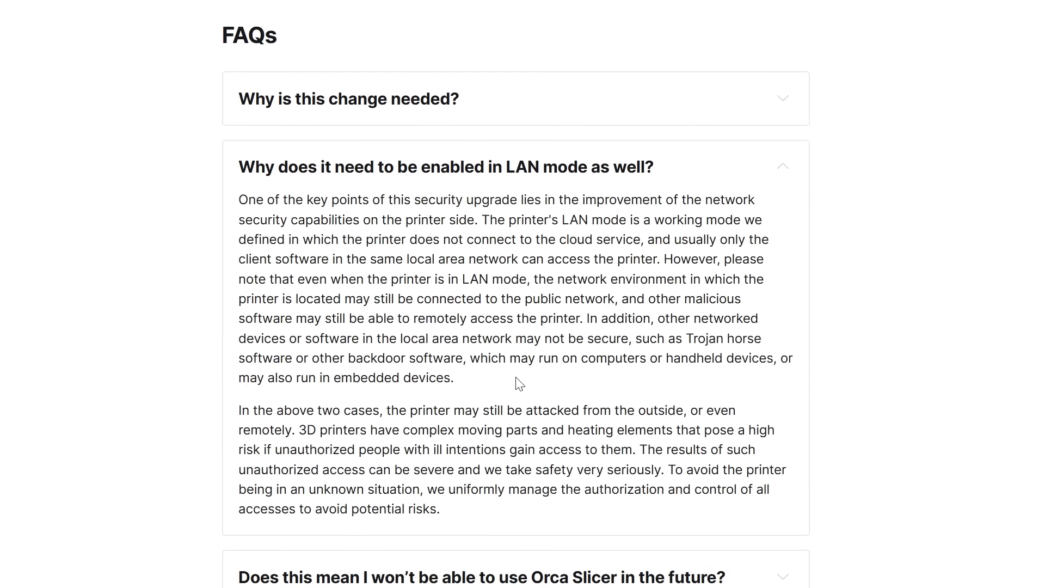
drag(517, 381, 586, 318)
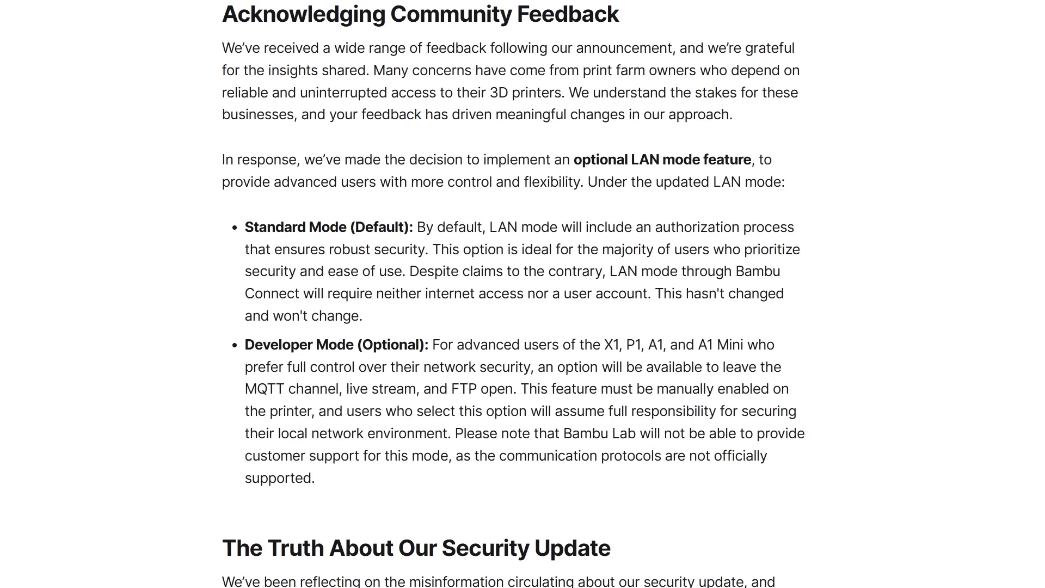
drag(557, 402, 463, 434)
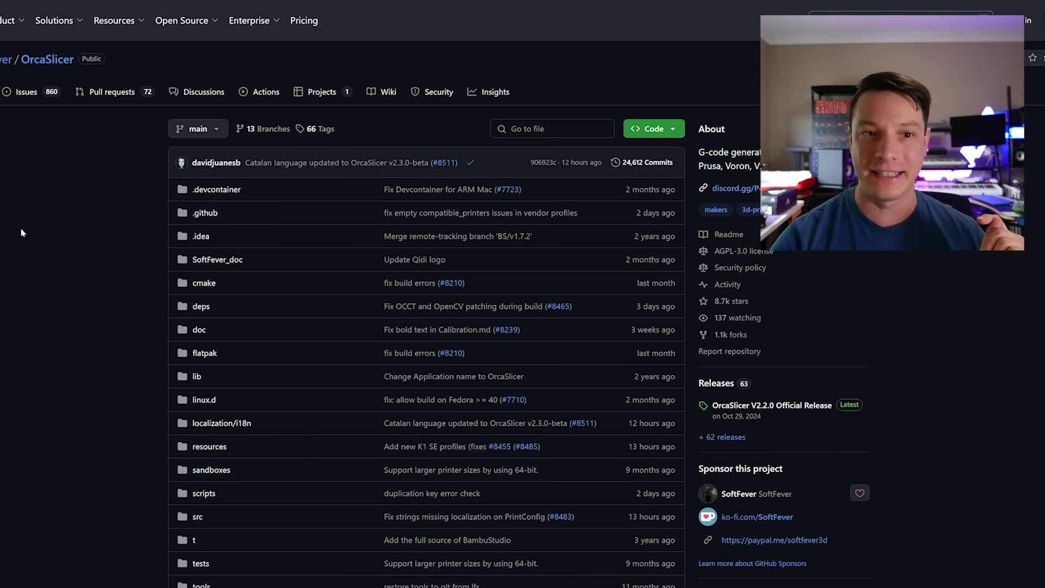
Scroll down the V2.2.0 release page to its Assets list
scroll(94, 319, down, 15)
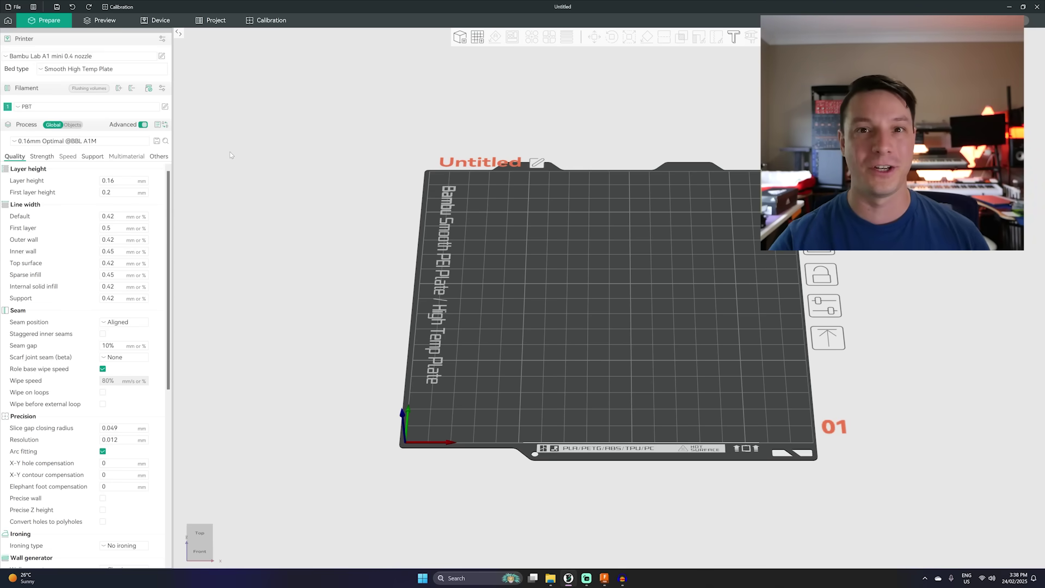
Orbit the 3D view of the empty A1 mini build plate
drag(272, 164, 339, 174)
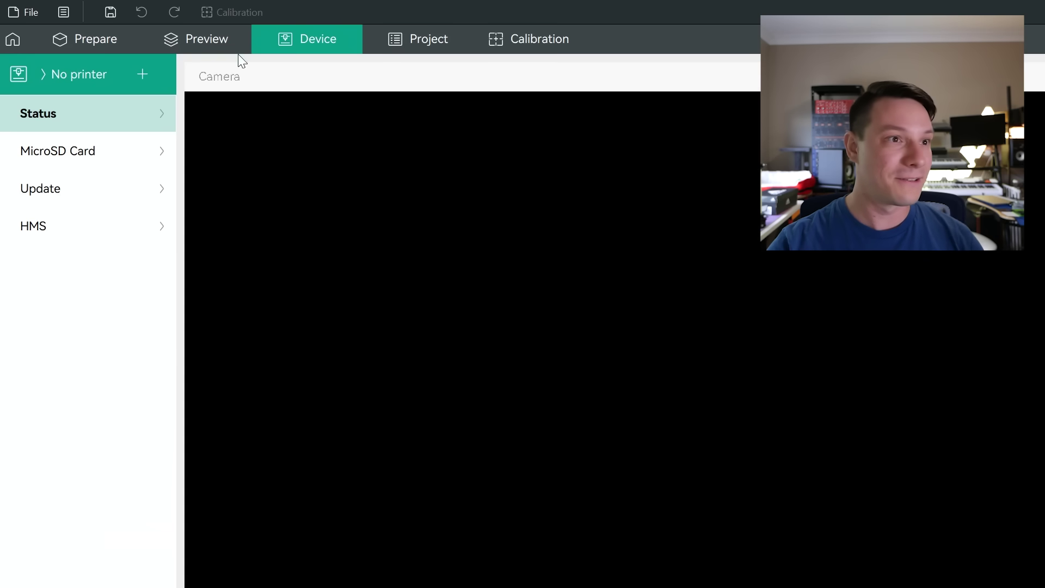
Pick the A1 Mini from the printer list and bring its LAN connection dialog into view
click(127, 80)
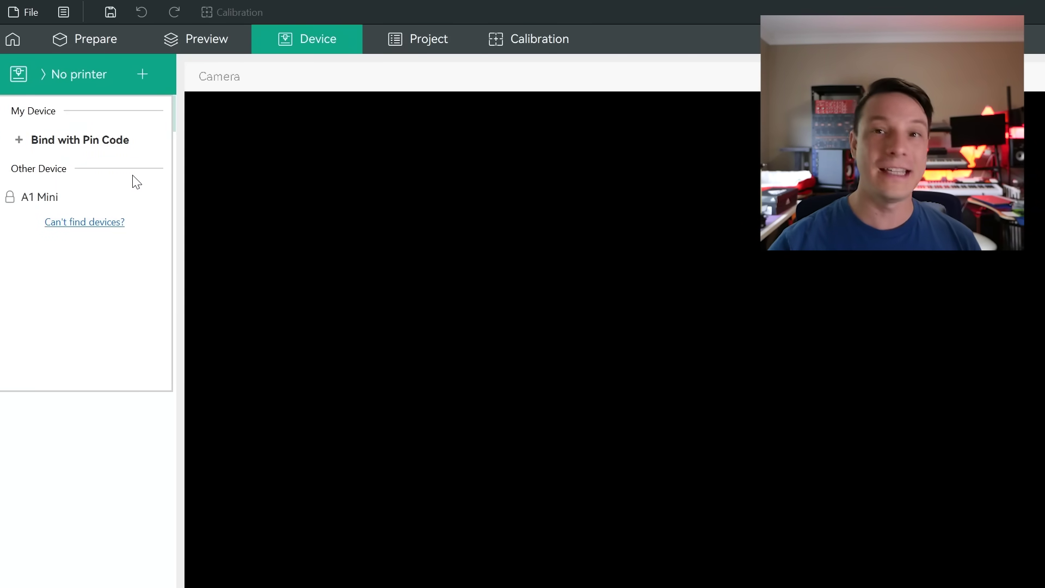
click(55, 198)
drag(974, 460, 773, 399)
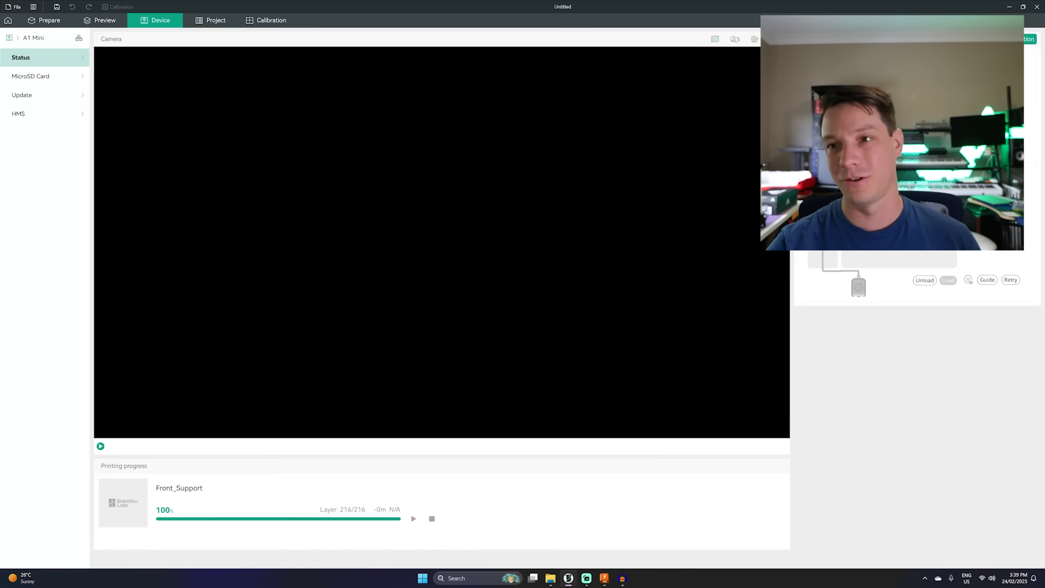
Return to the Prepare page and tilt the build plate view slightly
click(48, 20)
drag(611, 248, 597, 245)
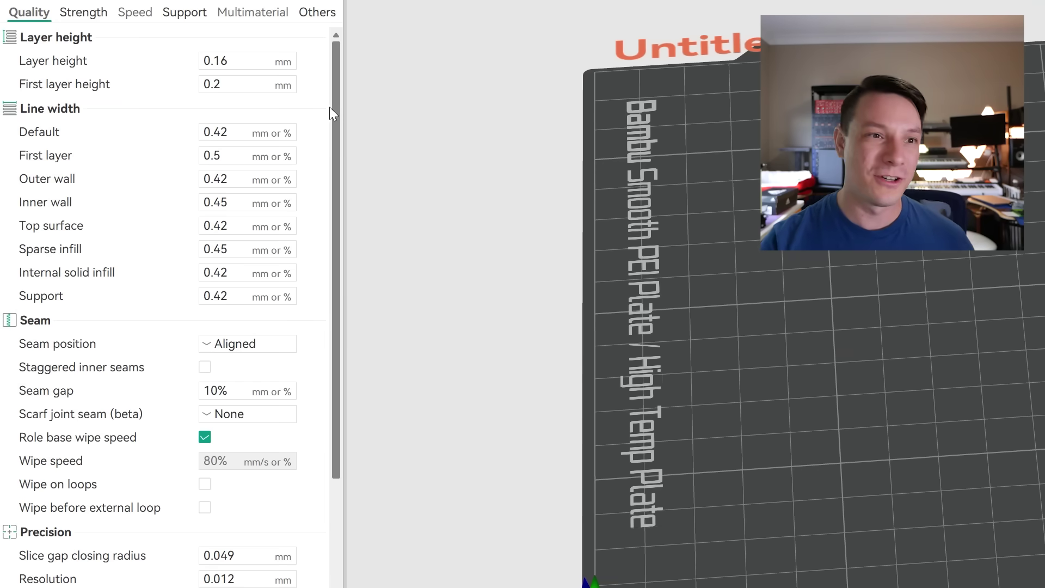
Scroll the Quality settings to Bridging and list the Bridge counterbore holes options
scroll(338, 110, down, 4)
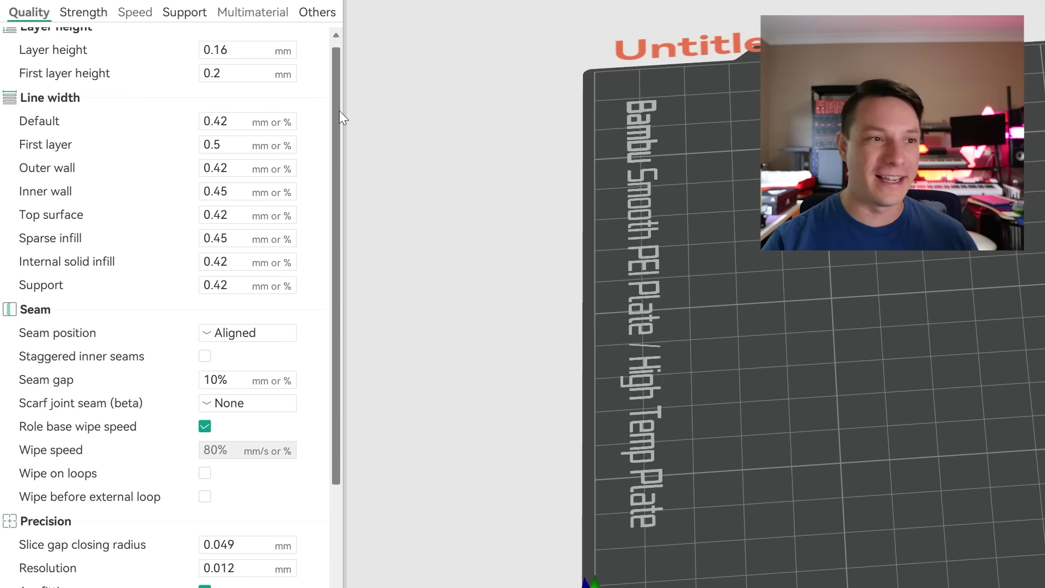
scroll(340, 155, down, 6)
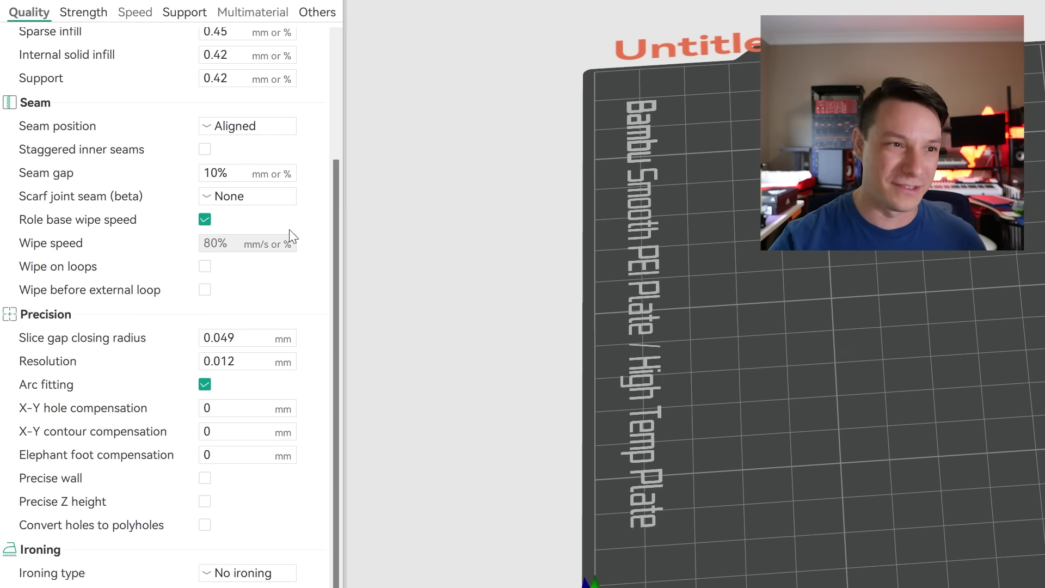
drag(335, 195, 310, 468)
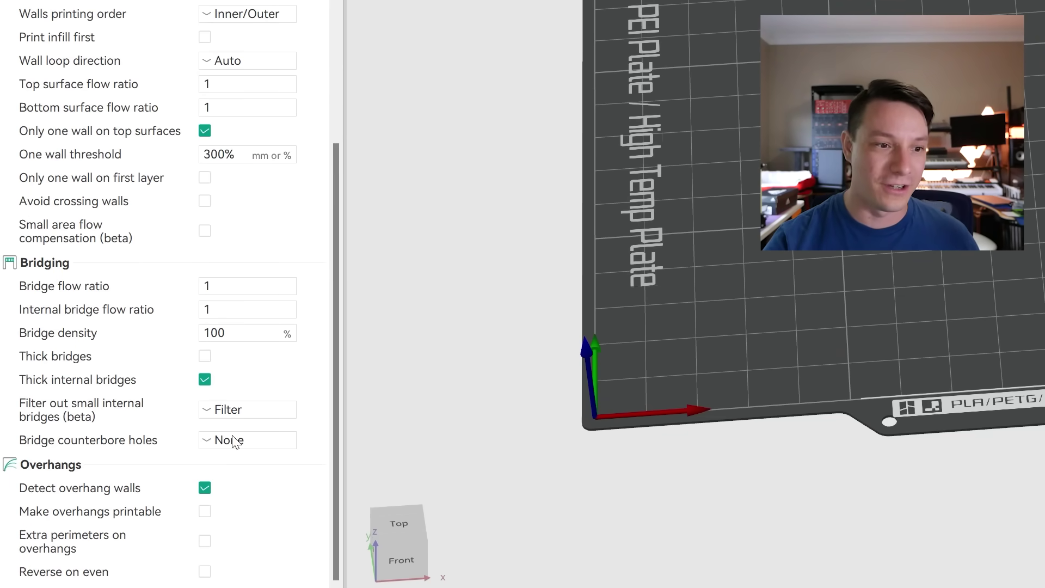
mouse_move(248, 412)
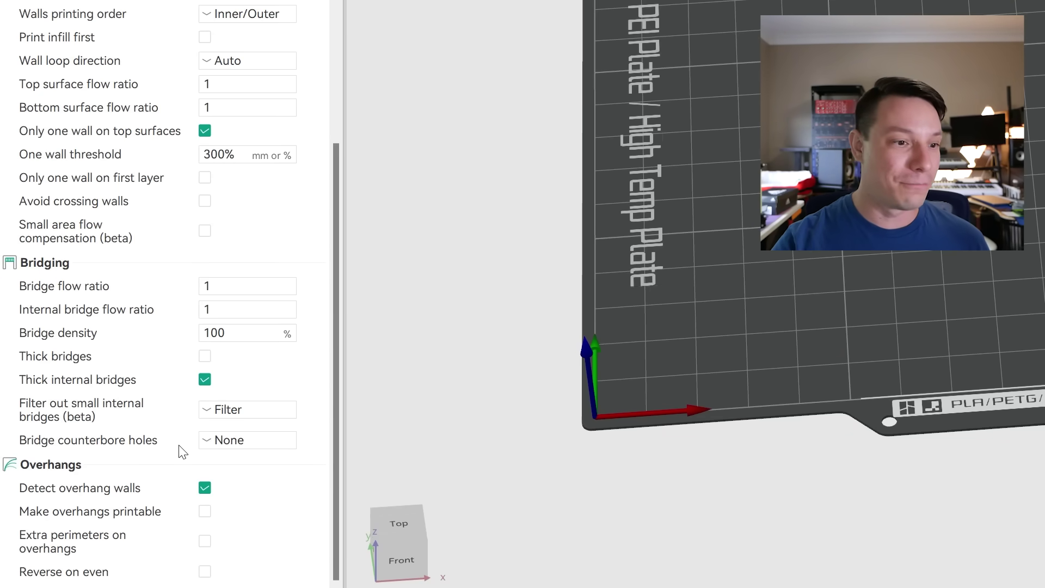
click(226, 439)
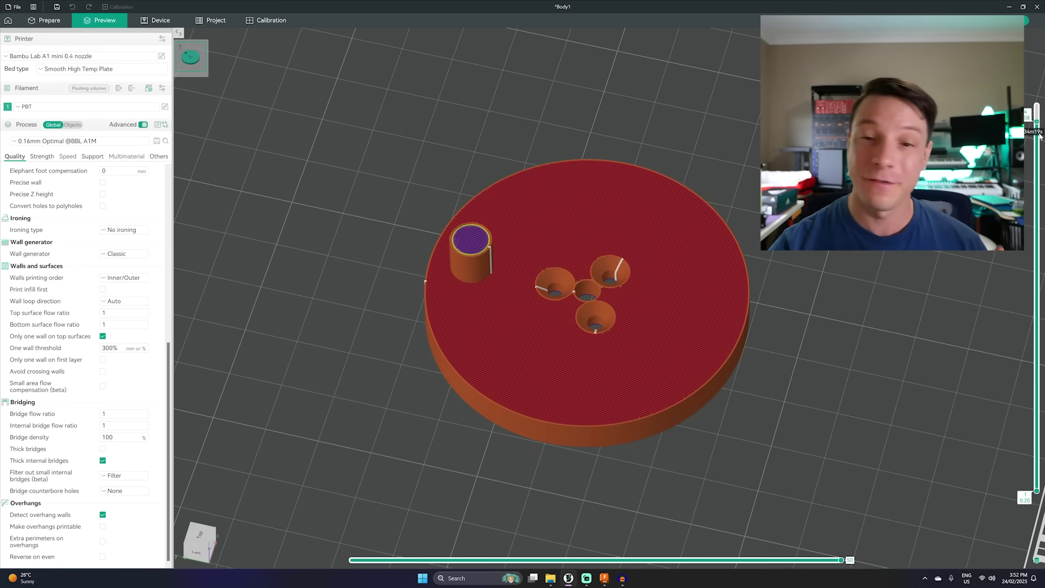
Drop the layer slider low, zoom in, and step layers to the solid centre layer
drag(1039, 136, 1007, 473)
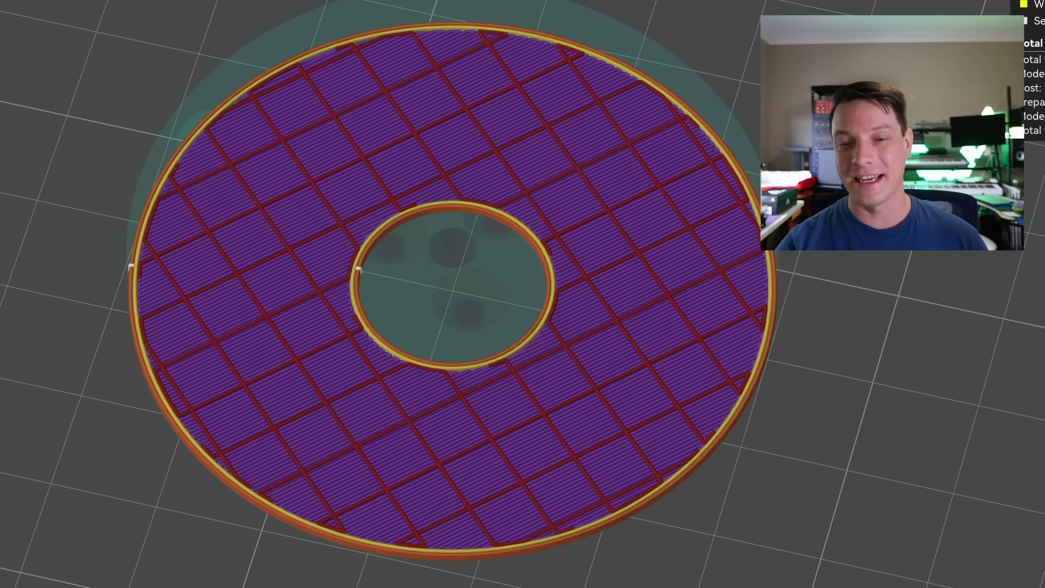
key(Up)
key(Up)
key(Up)
key(Up)
key(Up)
key(Up)
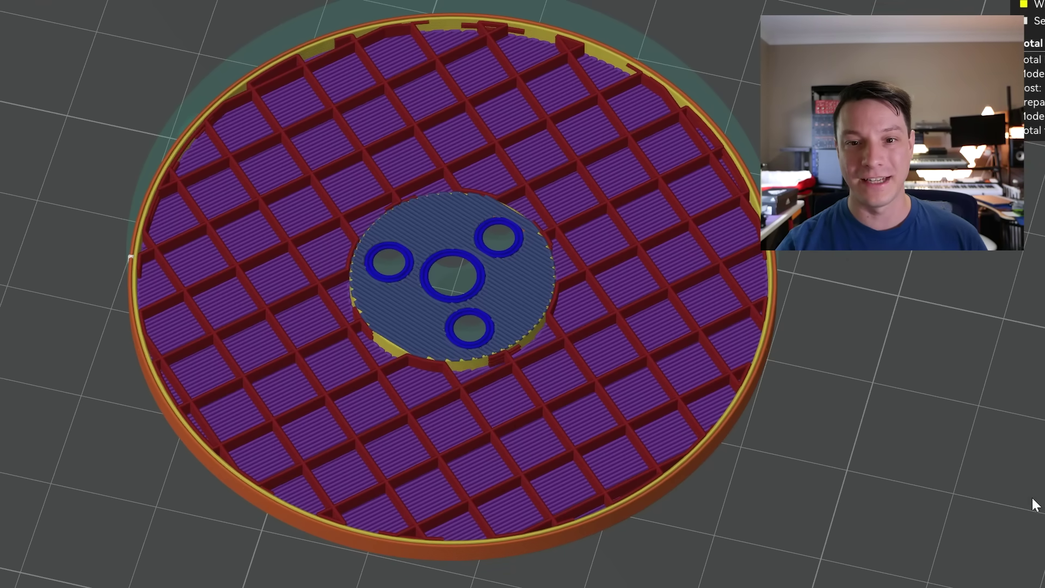
scroll(374, 265, up, 3)
scroll(454, 309, up, 2)
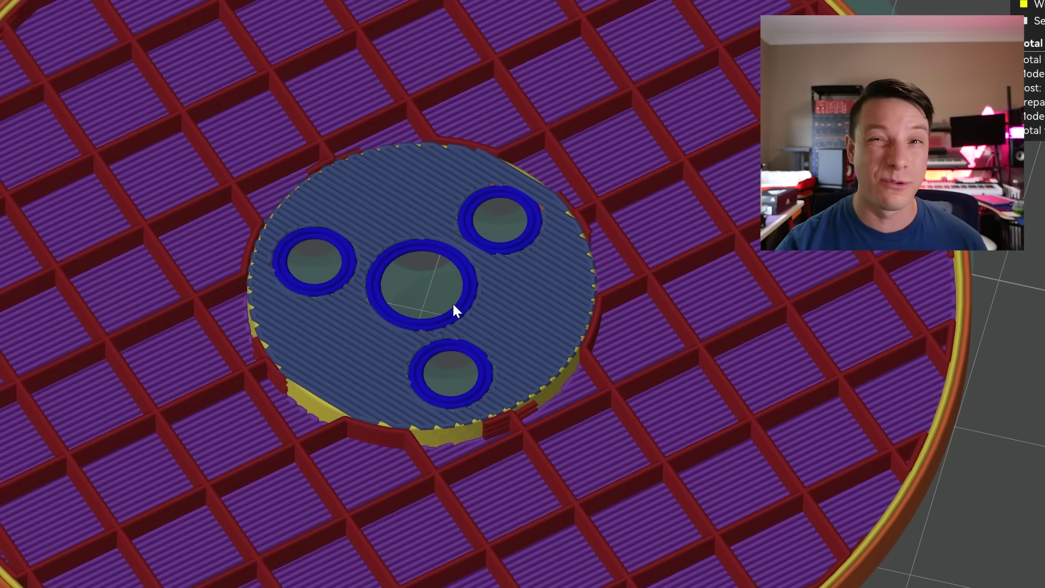
key(Up)
key(Down)
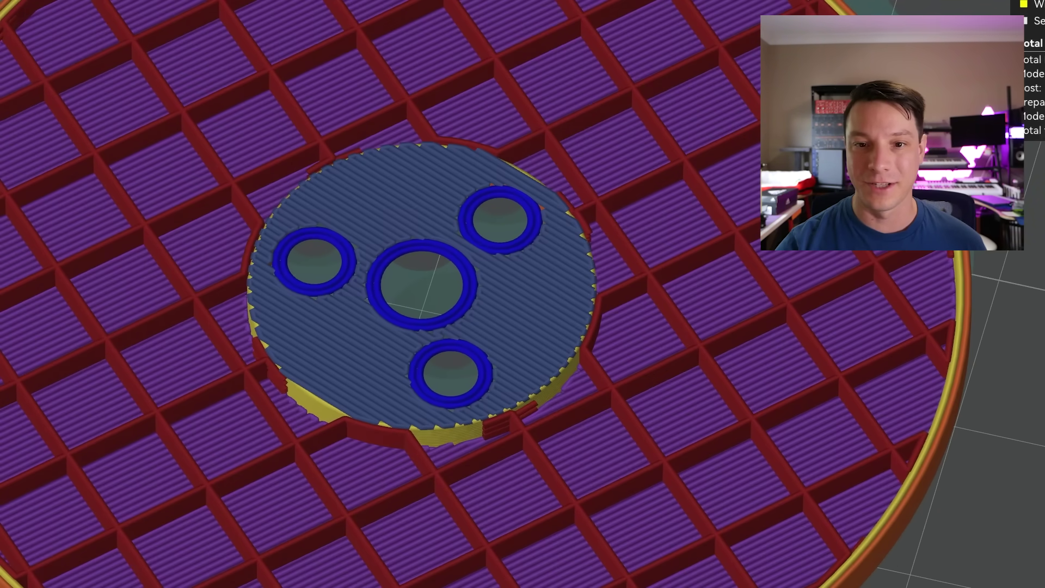
key(Down)
key(Up)
key(Up)
key(Down)
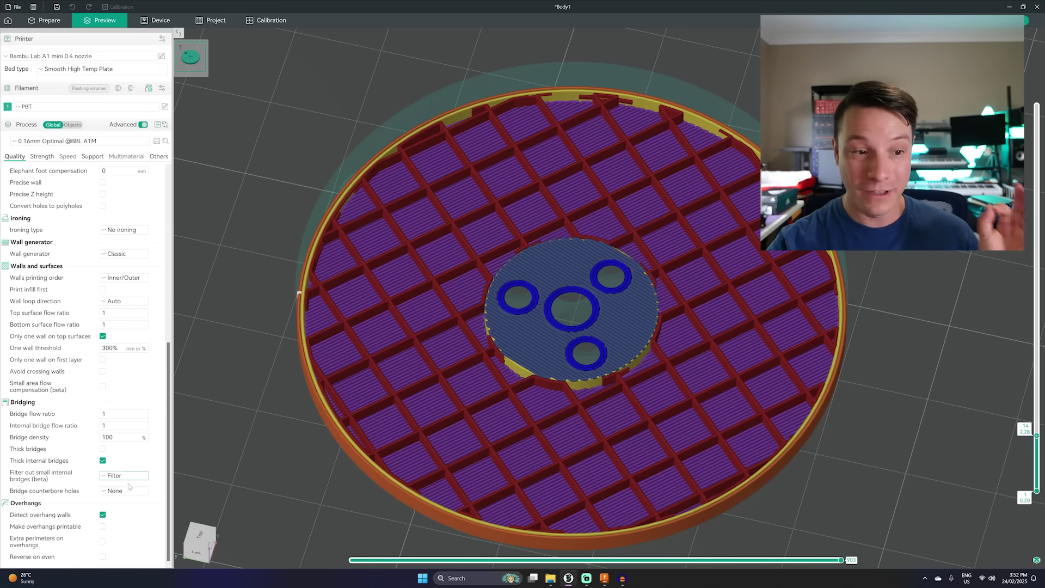
Set Bridge counterbore holes to Partially bridged and view the part from underneath
click(124, 491)
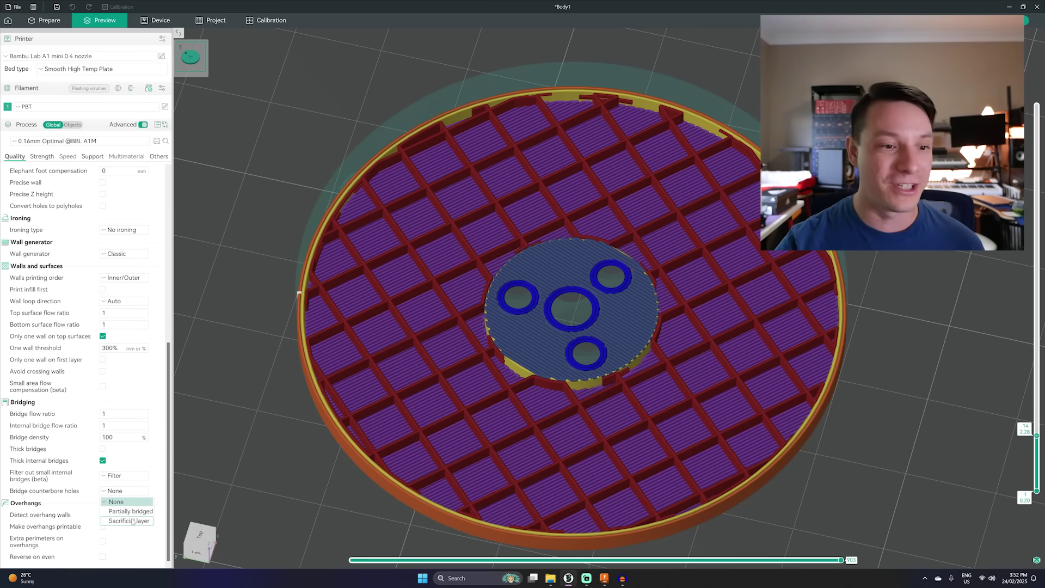
click(131, 512)
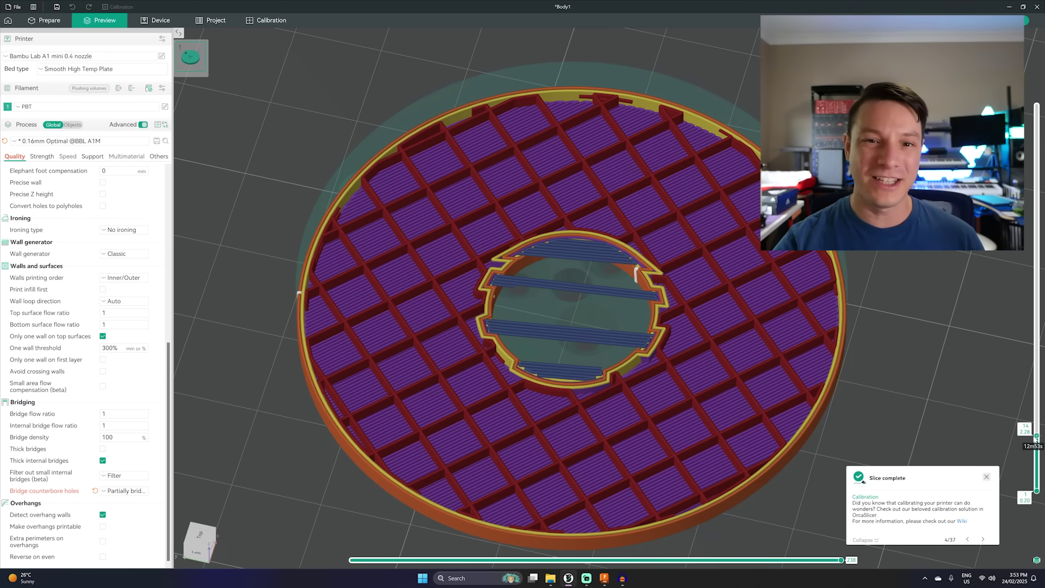
scroll(1037, 437, up, 1)
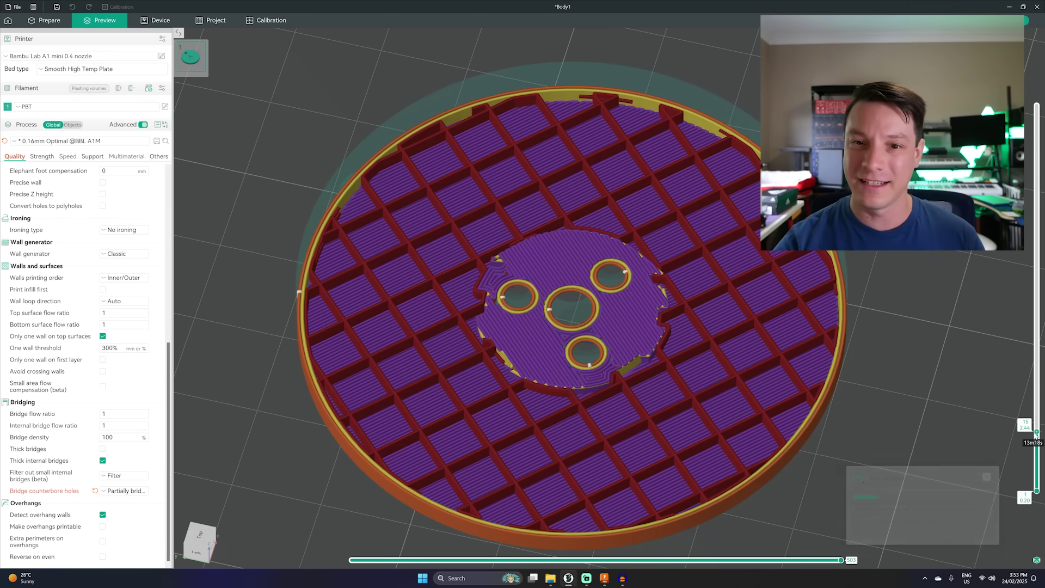
key(2)
scroll(560, 275, up, 3)
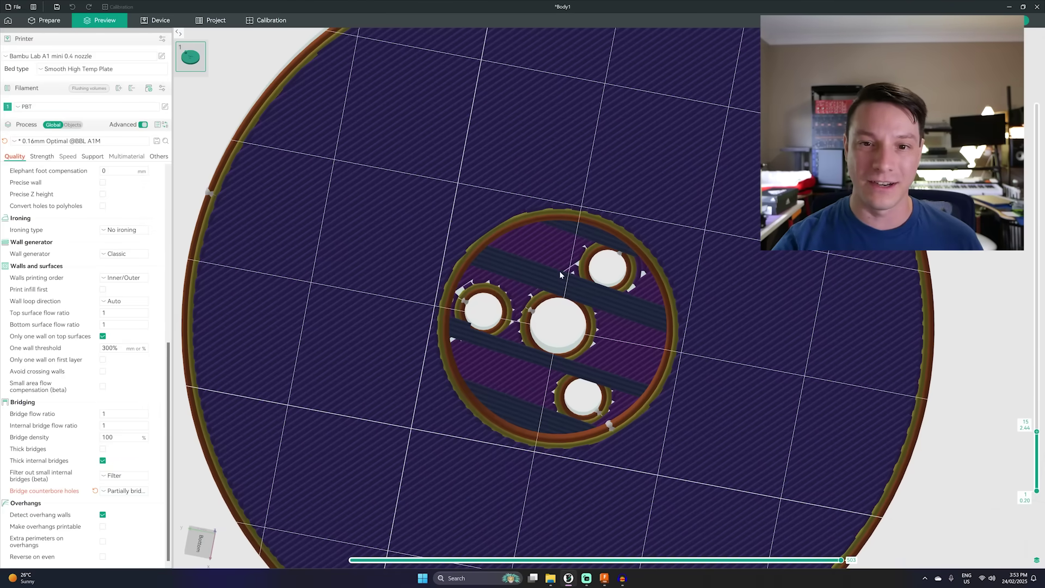
drag(573, 242, 608, 244)
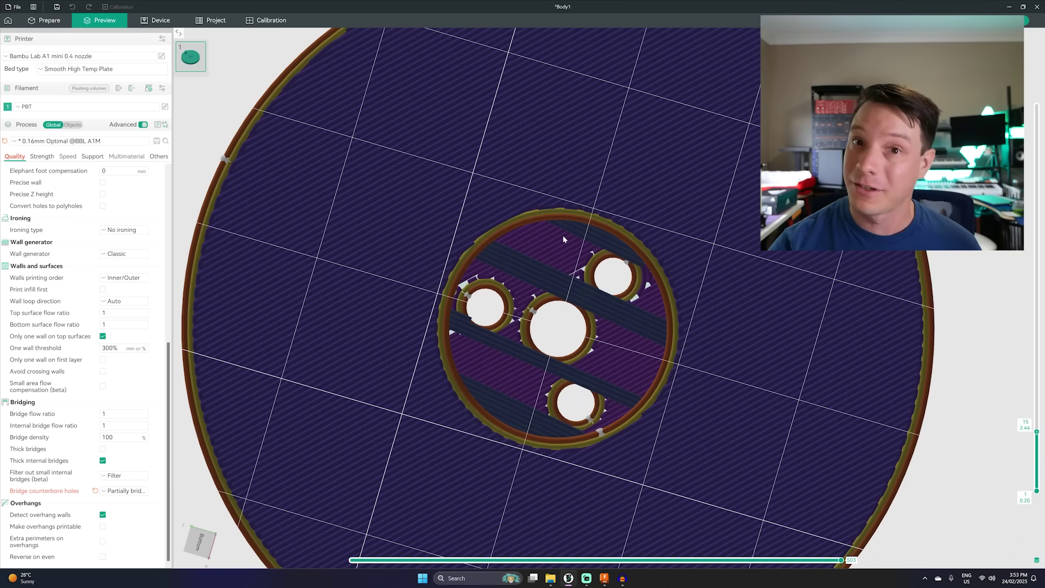
Switch counterbore bridging to Sacrificial layer, then inspect lower layers and turn the disc over
click(127, 491)
click(129, 518)
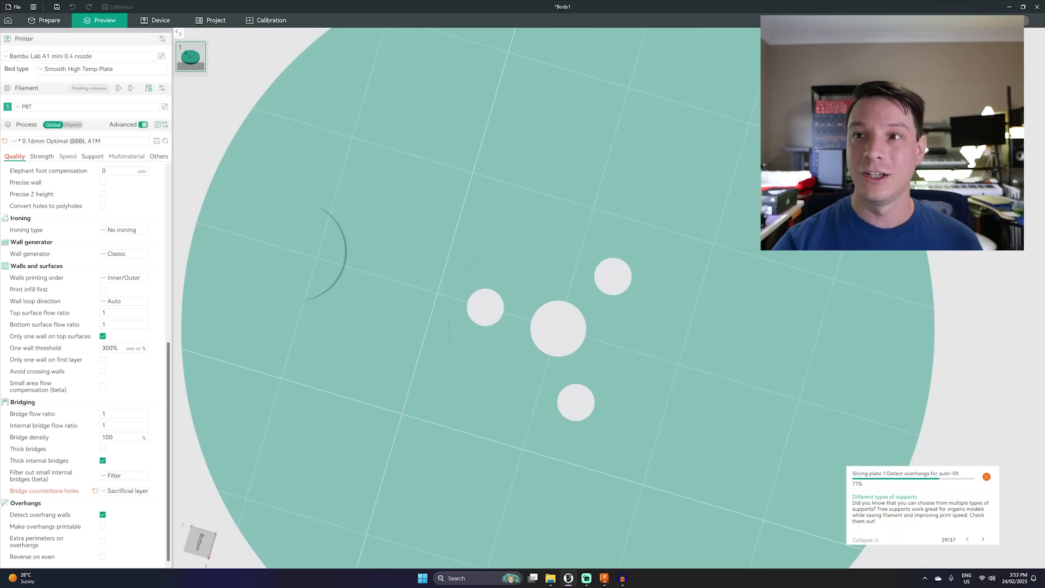
drag(512, 152, 483, 238)
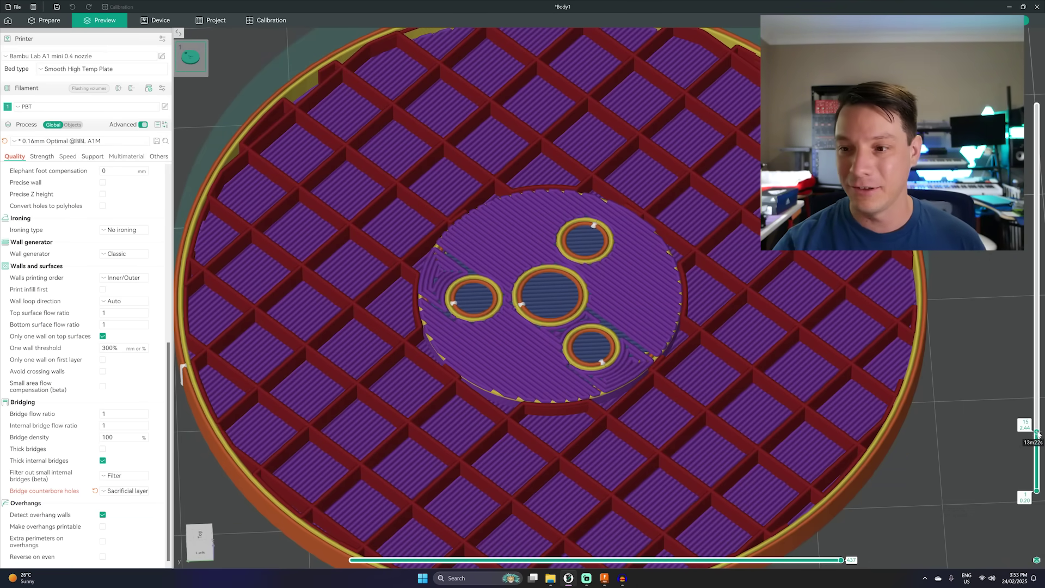
drag(1037, 433, 1037, 105)
scroll(572, 247, down, 5)
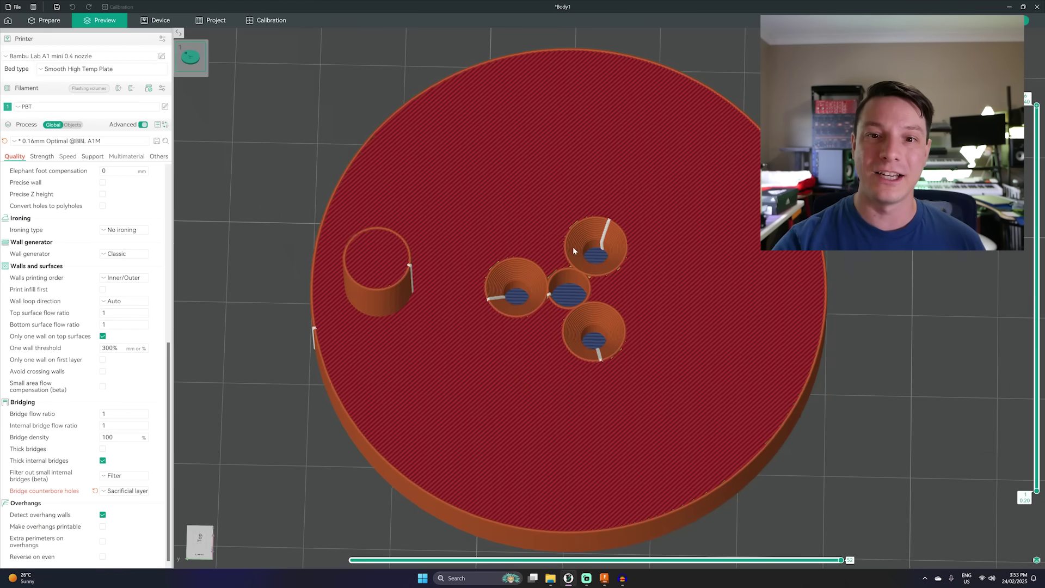
scroll(570, 286, up, 1)
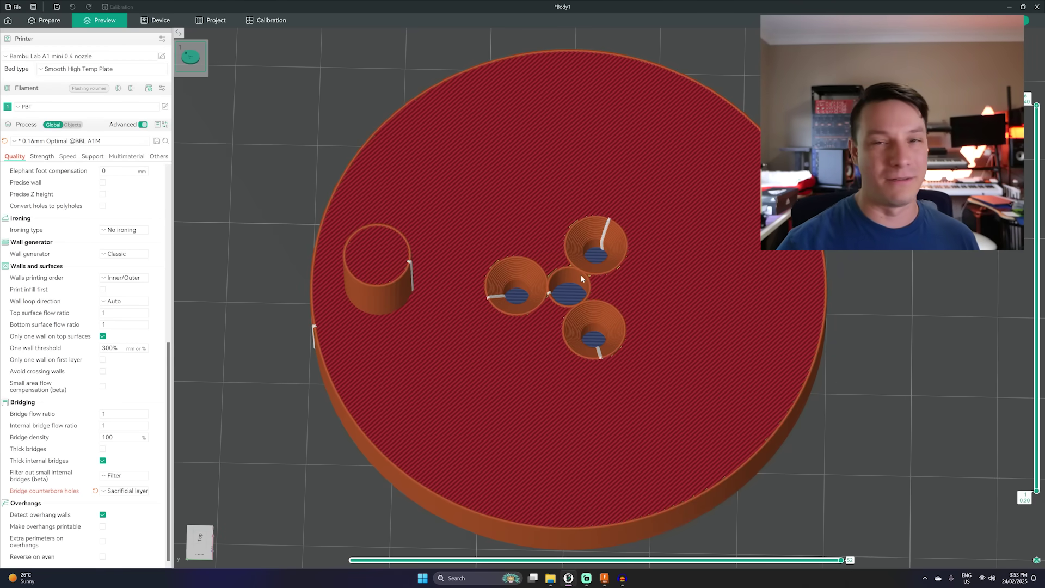
drag(581, 278, 515, 320)
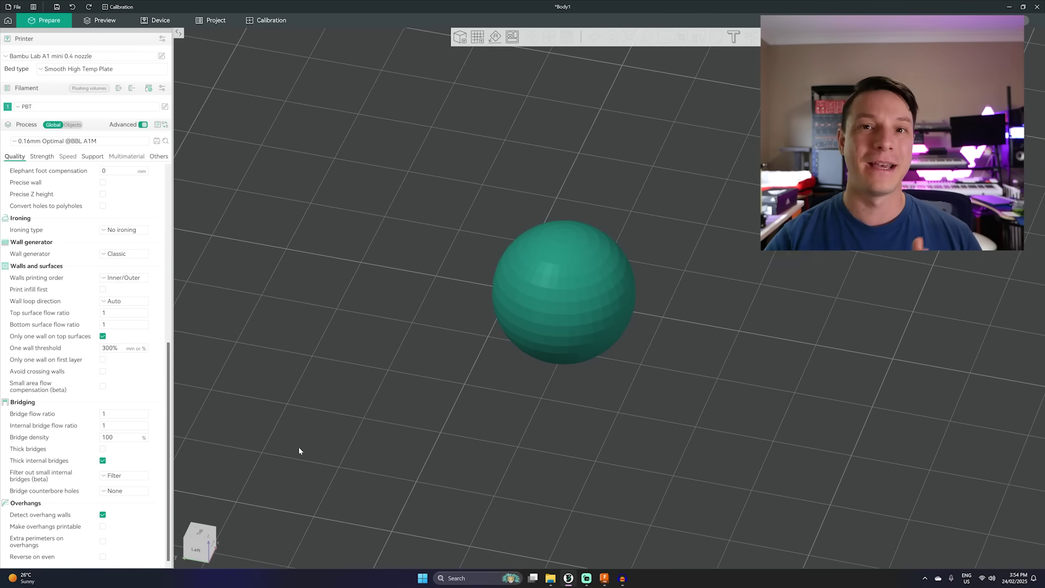
Lower the view to see the sphere side-on at plate level
drag(299, 446, 403, 331)
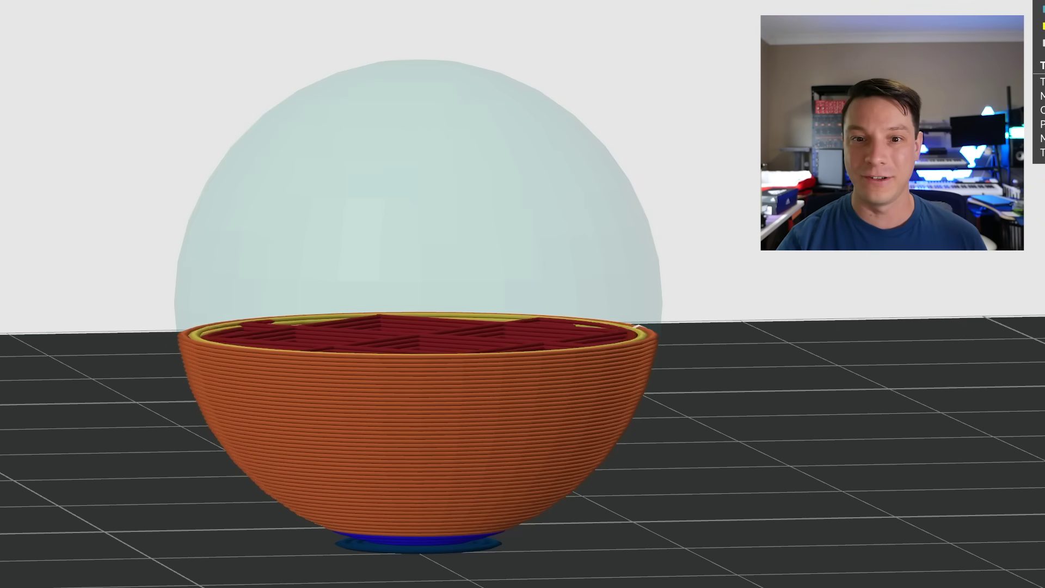
Step up the sphere's preview layers and enable Make overhangs printable
key(Up)
key(Up)
key(Up)
key(Up)
key(Up)
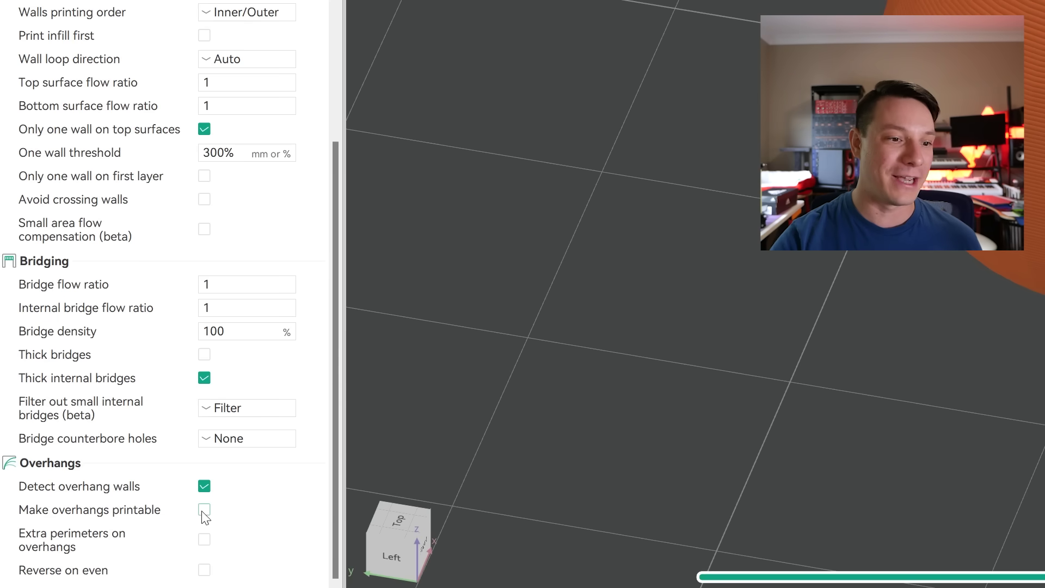
click(204, 509)
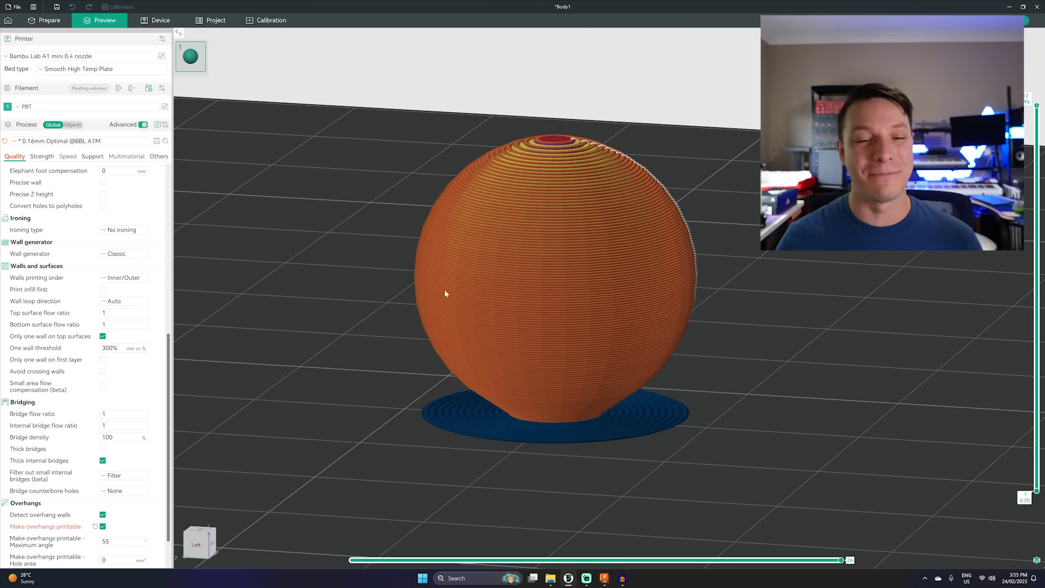
drag(439, 292, 406, 294)
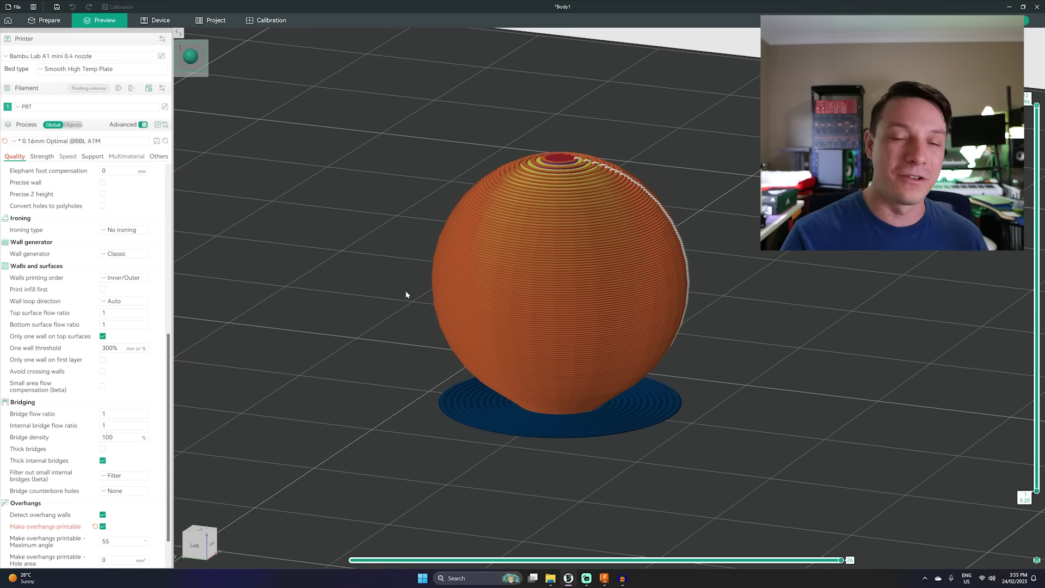
mouse_move(406, 295)
mouse_down()
mouse_move(410, 284)
mouse_move(428, 294)
mouse_move(420, 289)
mouse_up()
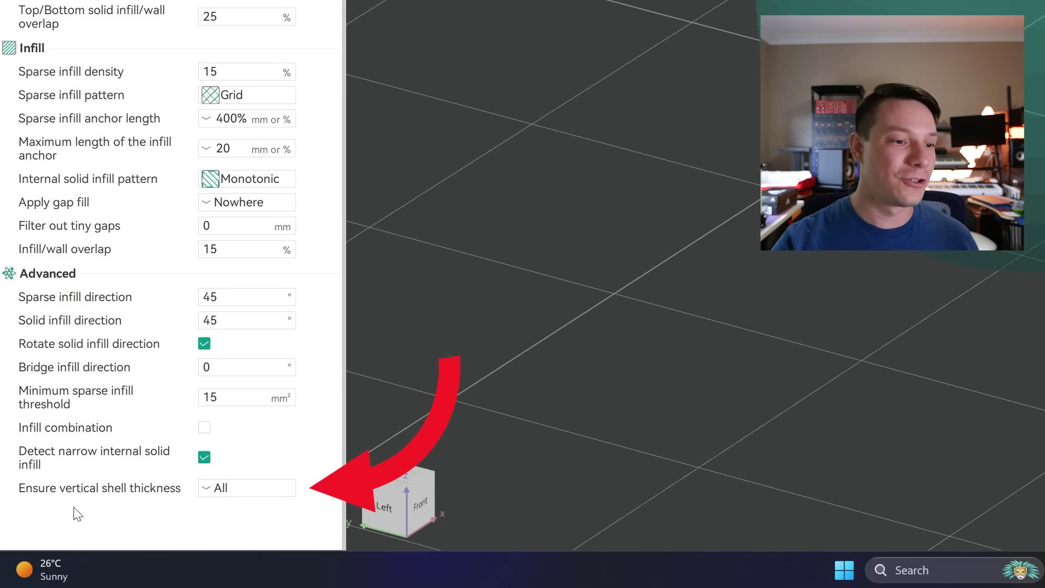
Review the Ensure vertical shell thickness options with sparse infill at 0%
click(245, 489)
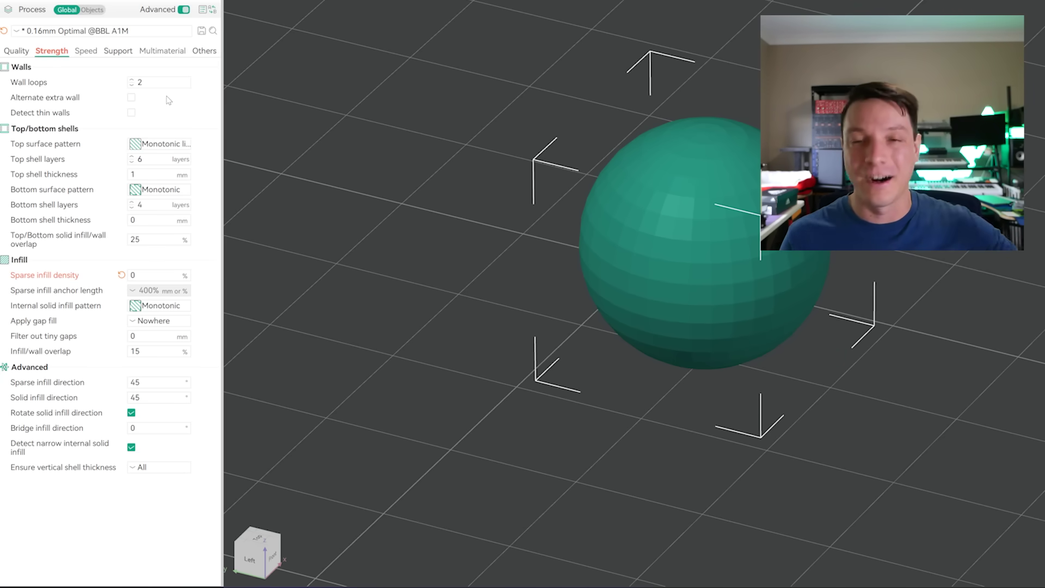
Deselect the sphere and lower the layer slider to peel it back to a shallow dish
click(900, 8)
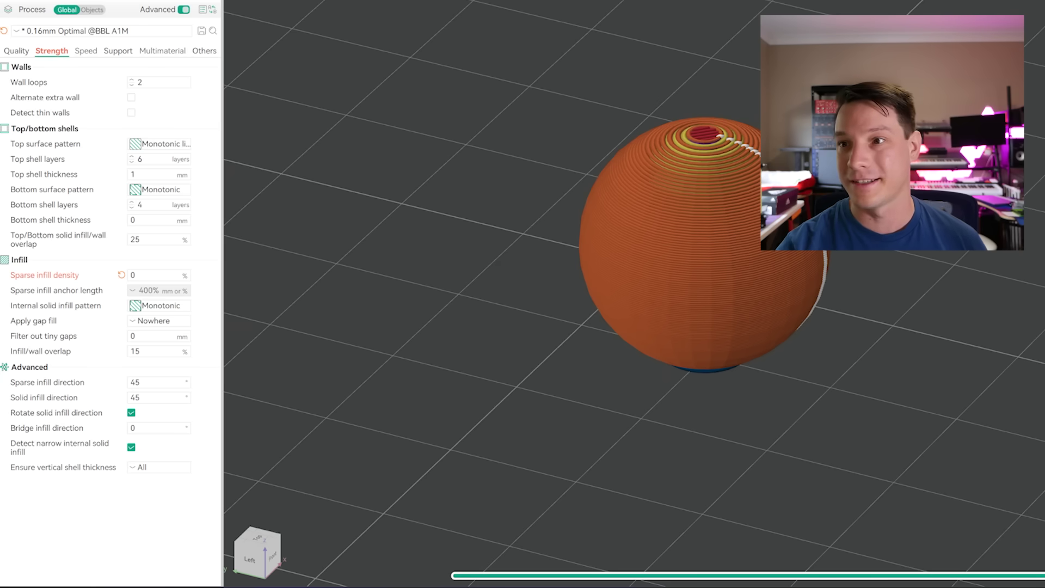
key(Down)
key(Down)
key(Down)
key(Down)
key(Down)
key(Down)
key(Down)
key(Down)
key(Down)
key(Down)
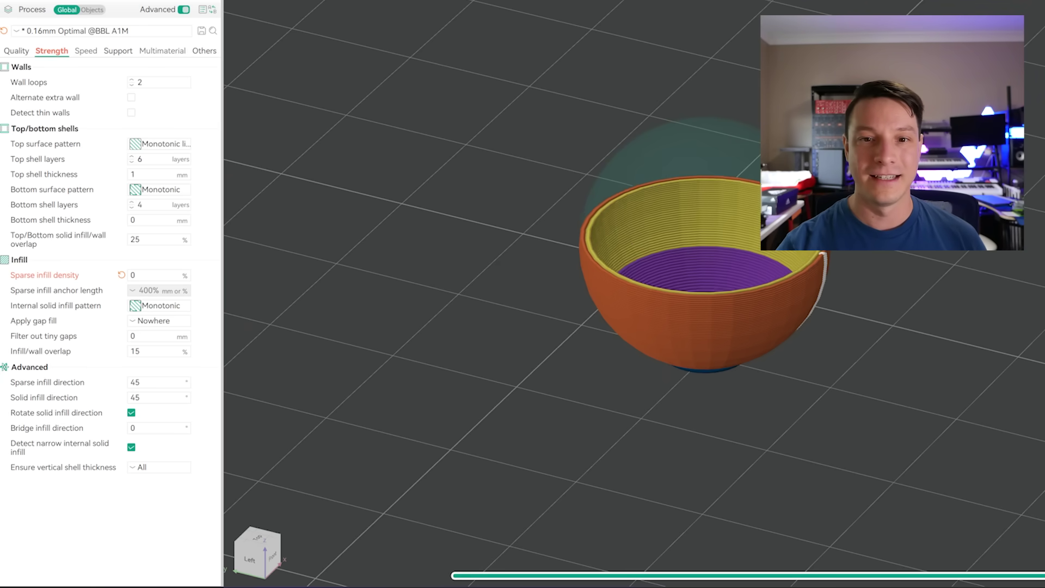
key(Down)
key(Down)
key(Down)
key(Down)
key(Down)
key(Down)
key(Up)
key(Up)
key(Up)
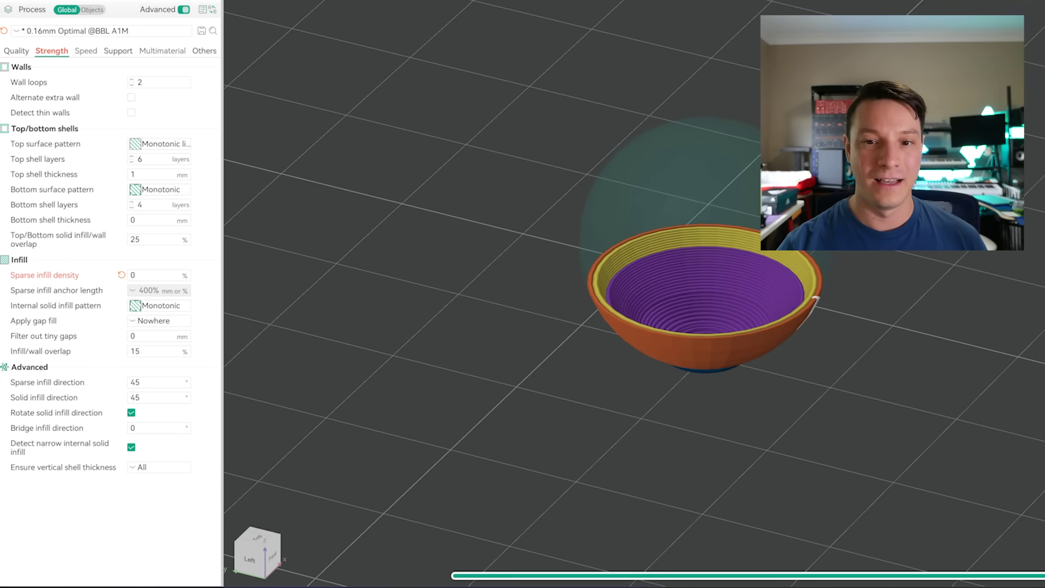
scroll(784, 256, up, 3)
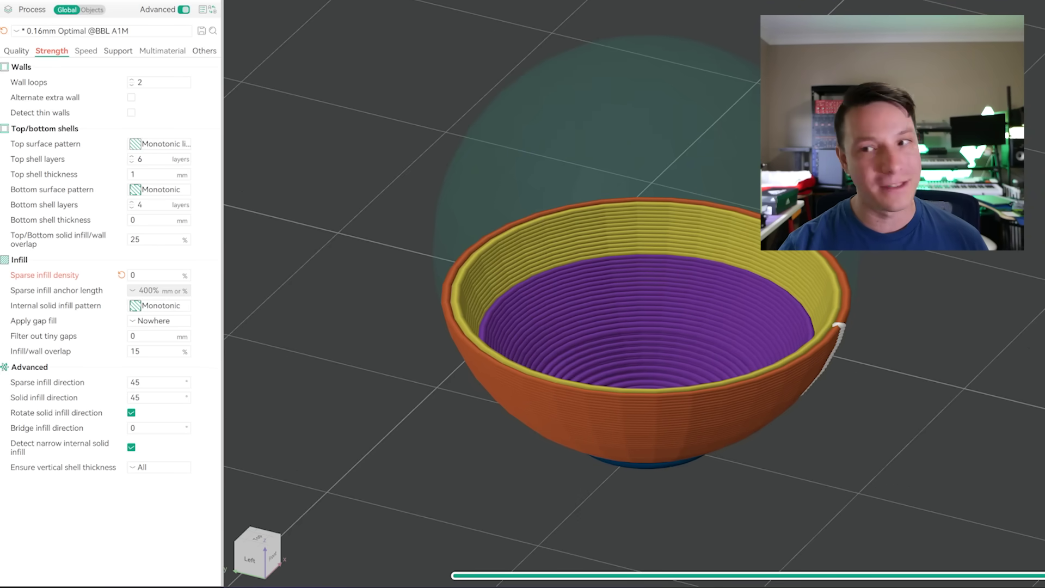
key(Down)
key(Down)
key(Down)
key(Down)
key(Down)
key(Down)
key(Down)
key(Down)
key(Down)
key(Down)
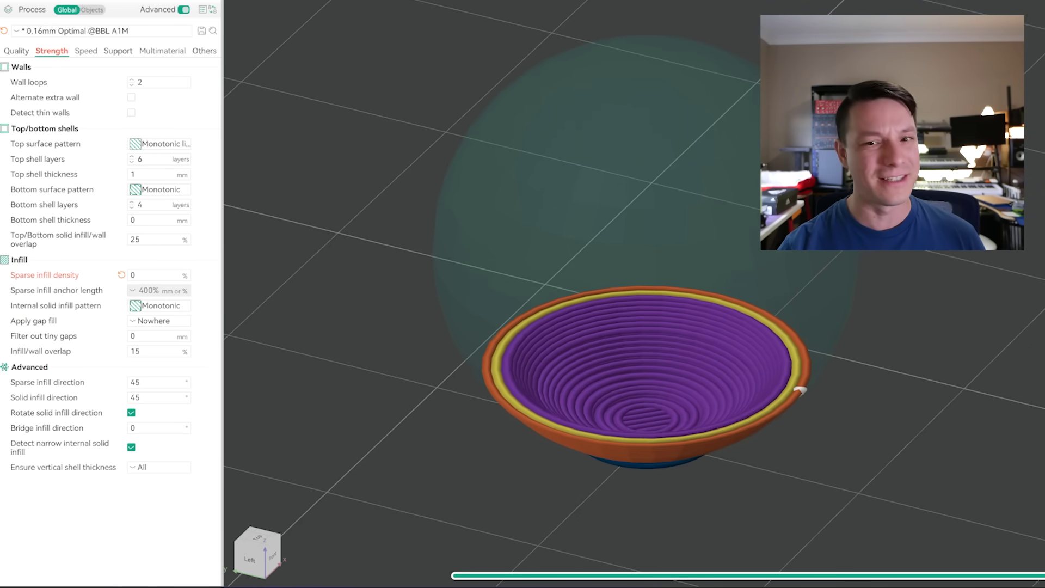
Raise the layer slider again to restore the sphere's upper layers toward the top
key(Up)
key(Up)
key(Up)
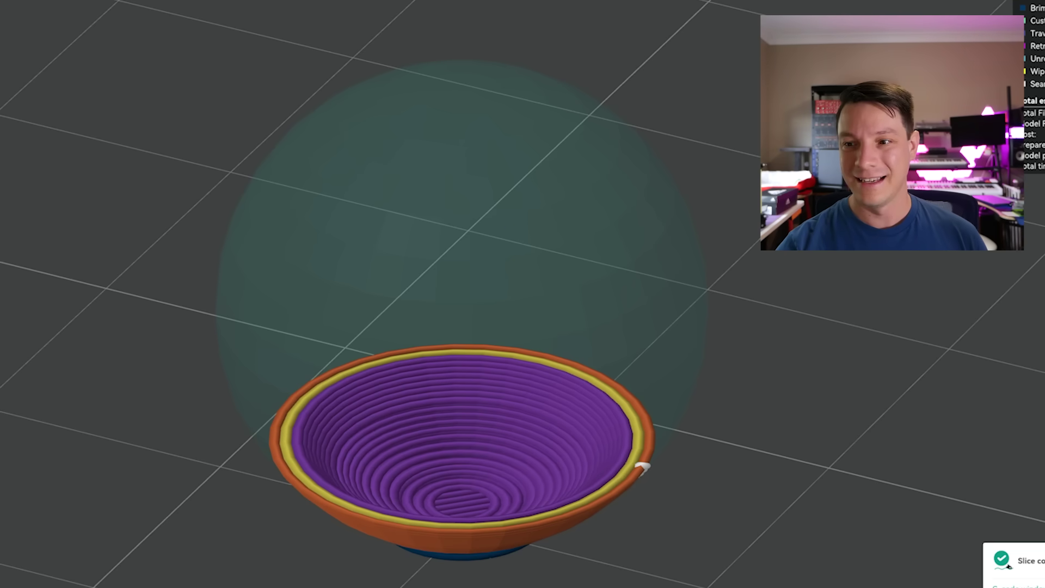
key(Up)
key(Up)
key(Up)
key(Up)
key(Up)
key(Up)
key(Up)
key(Up)
key(Up)
key(Up)
key(Up)
key(Up)
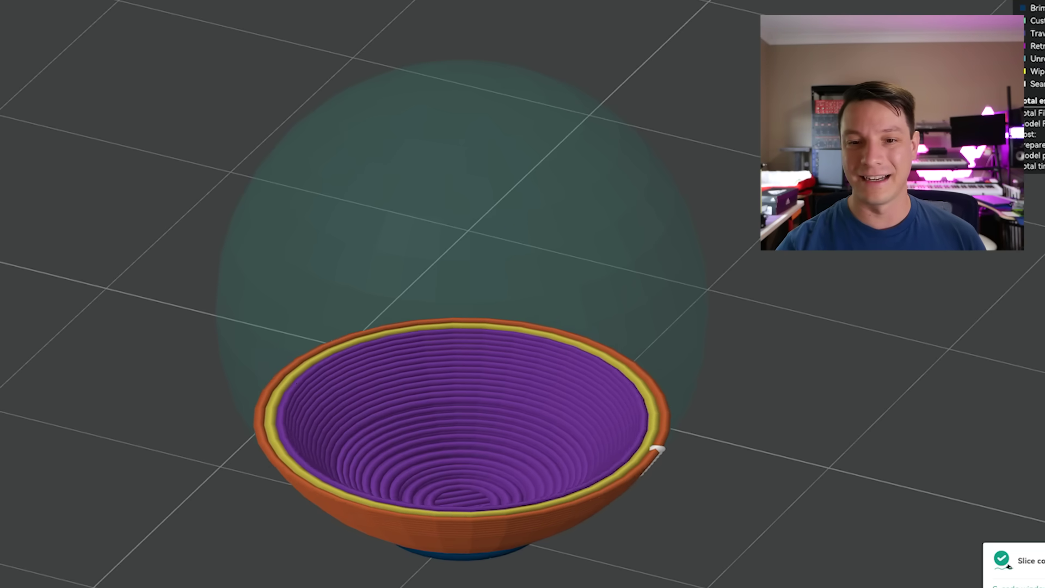
key(Up)
key(Up)
key(Up)
key(Up)
key(Up)
key(Up)
key(Up)
key(Up)
key(Up)
key(Up)
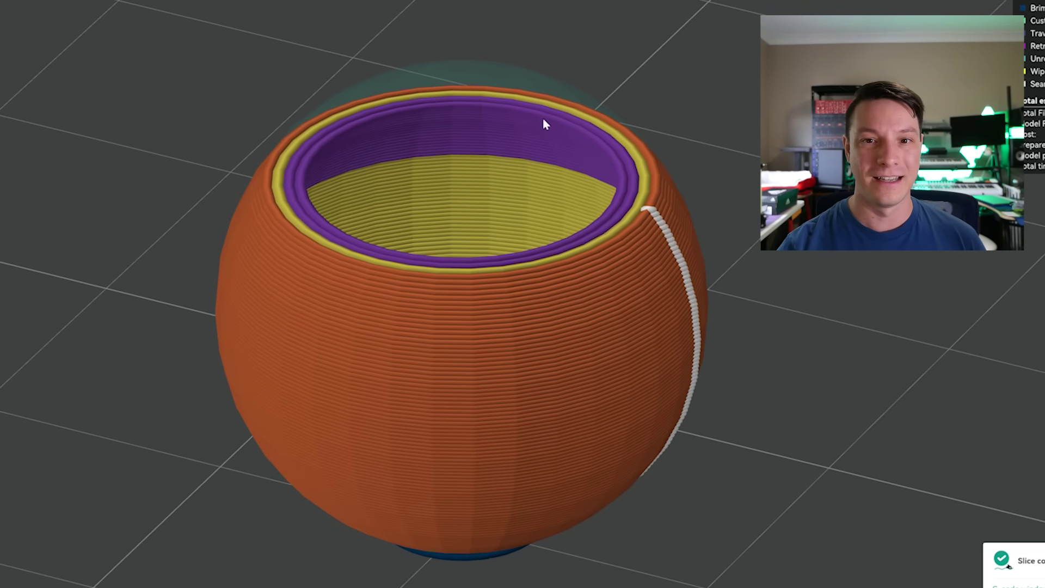
scroll(439, 203, up, 3)
key(Up)
key(Up)
key(Up)
key(Up)
key(Up)
key(Up)
key(Up)
key(Up)
key(Up)
key(Up)
key(Up)
key(Up)
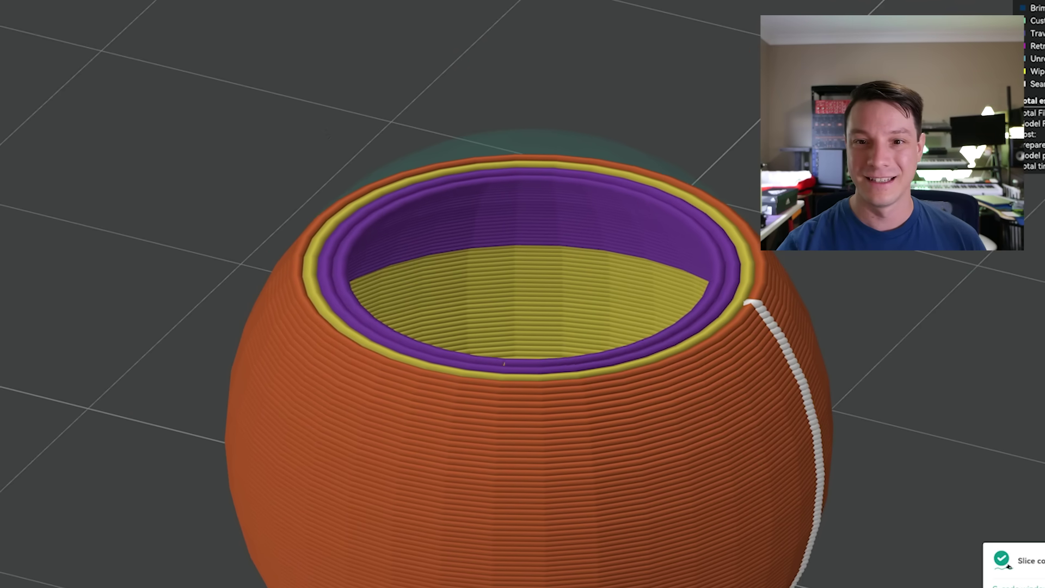
key(Up)
key(Up)
key(Up)
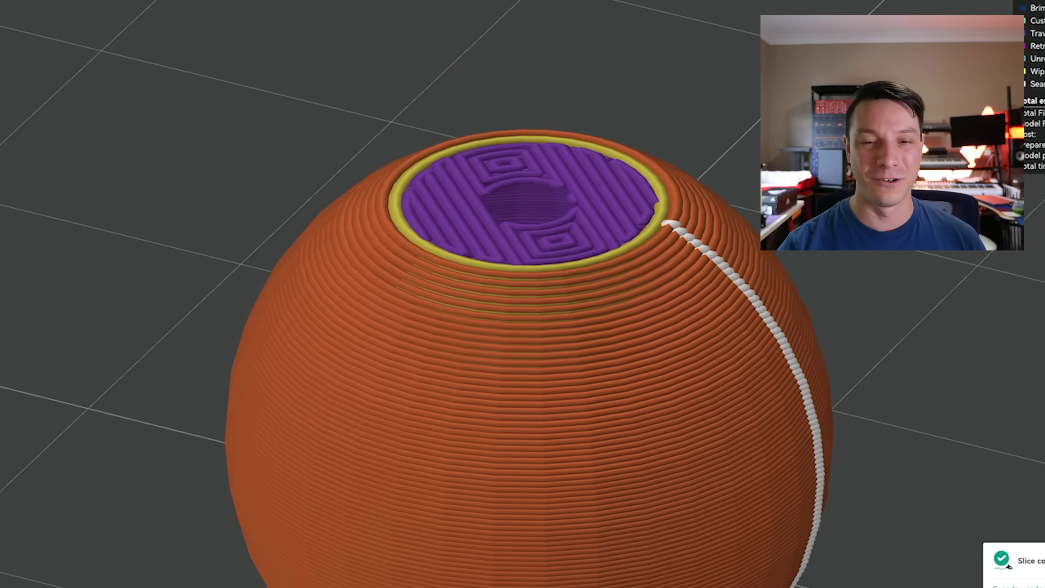
scroll(698, 227, down, 5)
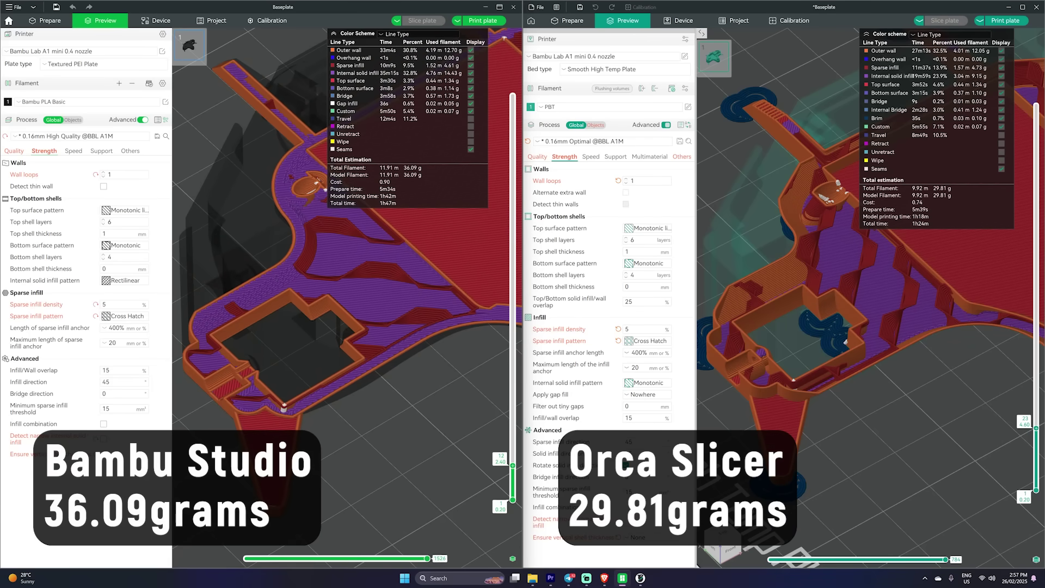
Raise the layer slider to layer 38 to compare 29.81 g against Bambu Studio's 36.09 g
drag(1033, 434, 1007, 443)
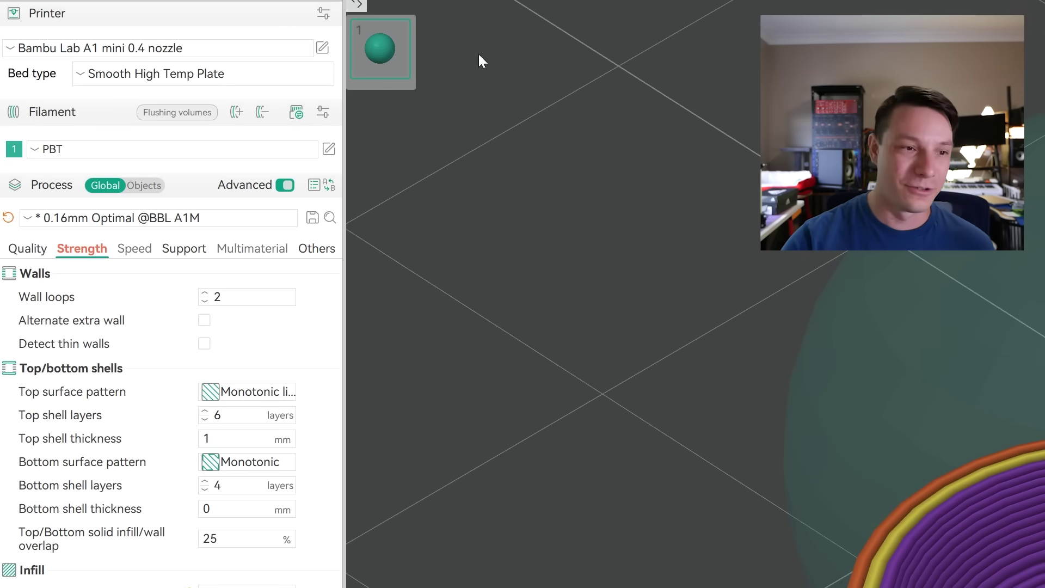
Set wall loops to 1 and the outer wall line width to 0.8 mm
key(Down)
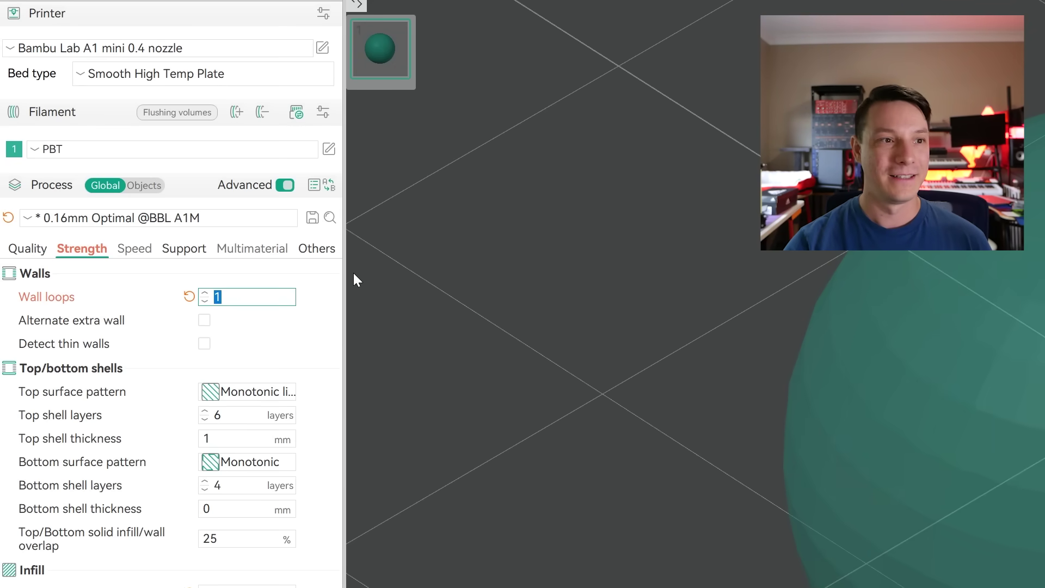
click(27, 248)
click(248, 321)
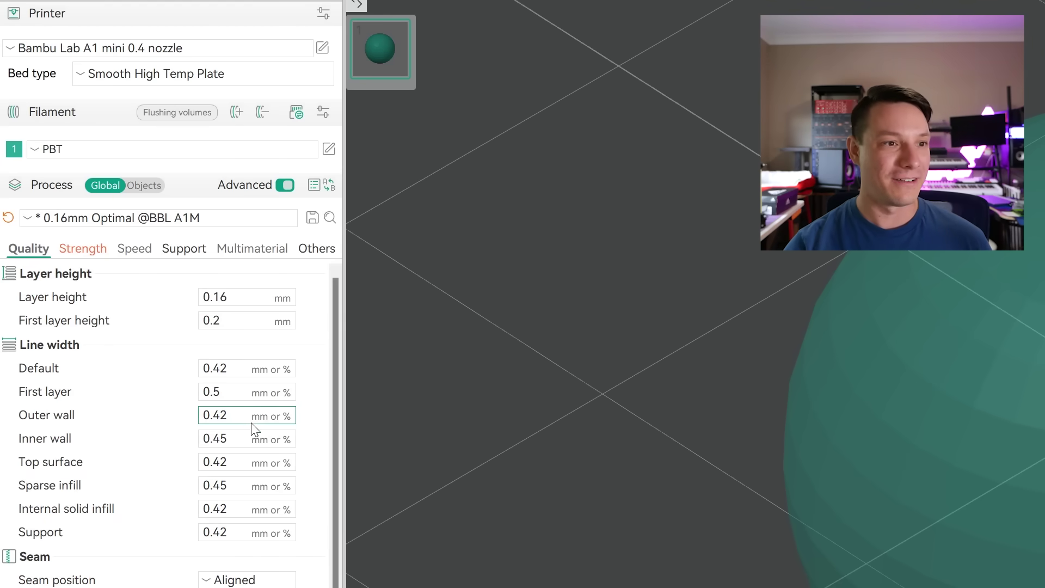
double_click(215, 415)
text(0.8)
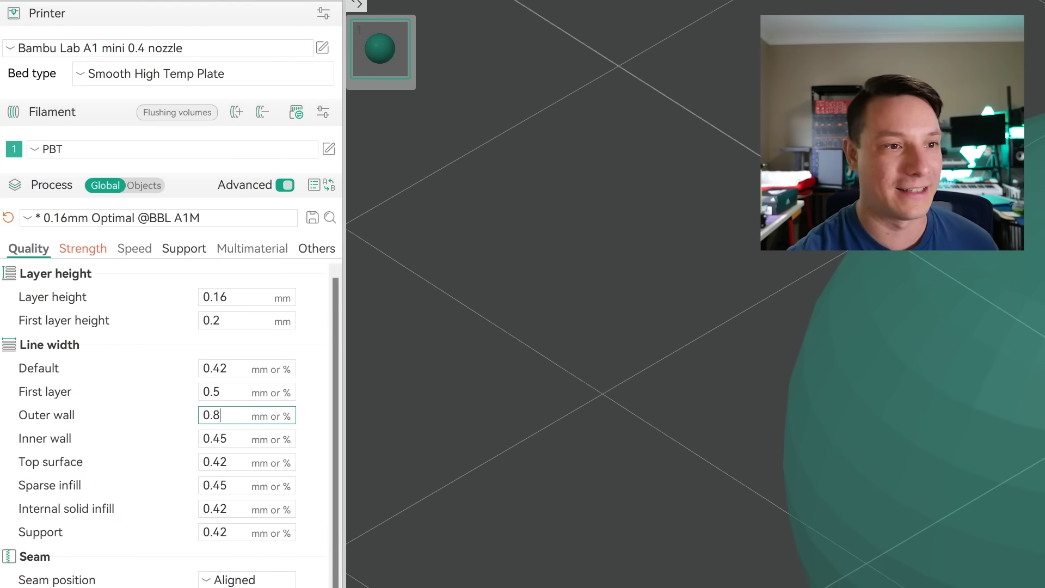
key(Return)
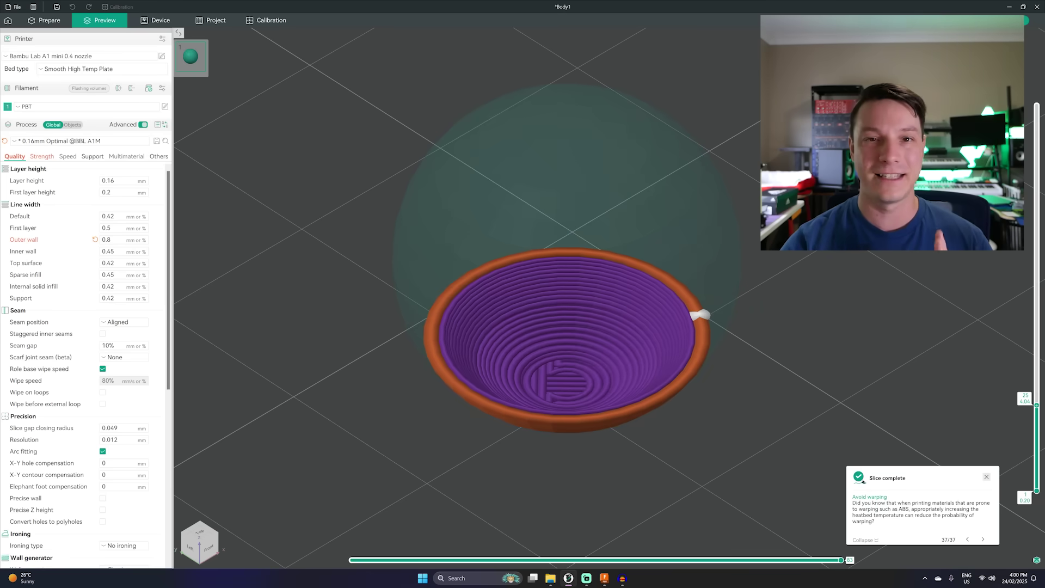
Tilt into the bowl preview and trim the visible layers down to 31
drag(749, 171, 952, 397)
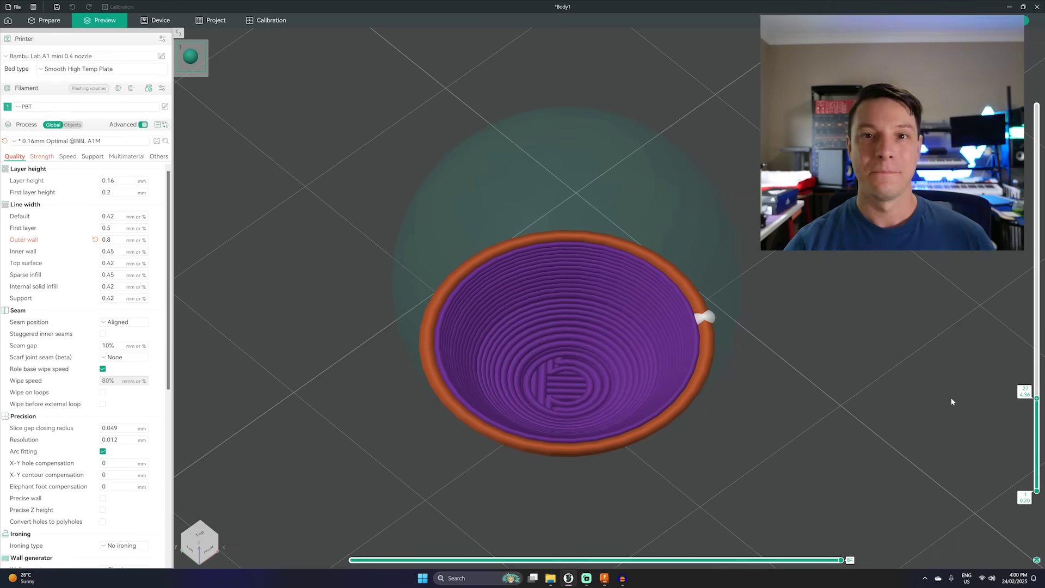
key(Up)
key(Up)
key(Up)
key(Up)
key(Up)
key(Up)
key(Up)
key(Up)
key(Up)
key(Up)
key(Up)
key(Up)
key(Up)
key(Down)
key(Down)
key(Down)
key(Down)
key(Down)
key(Down)
key(Down)
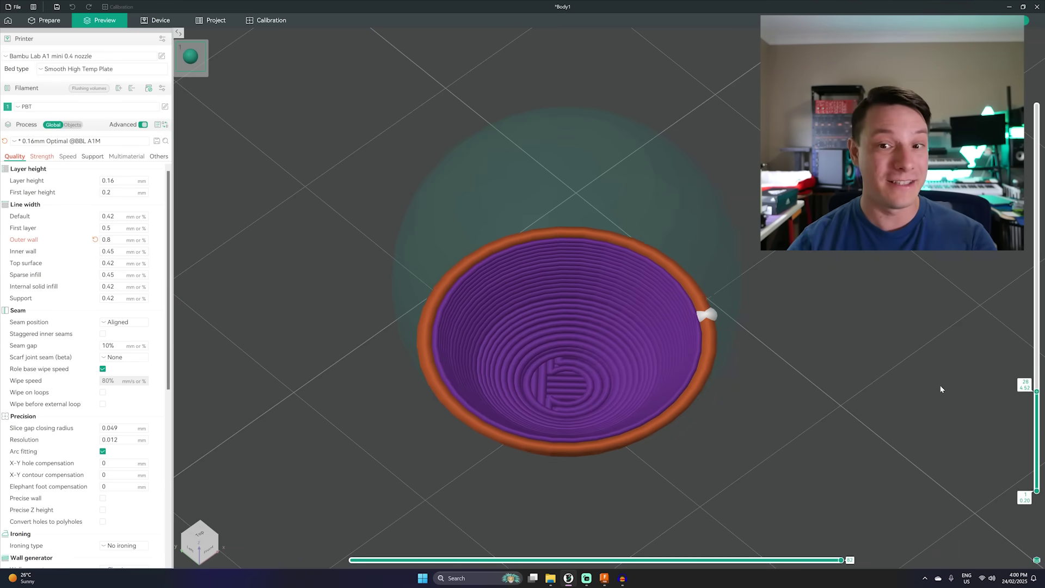
drag(516, 294, 449, 259)
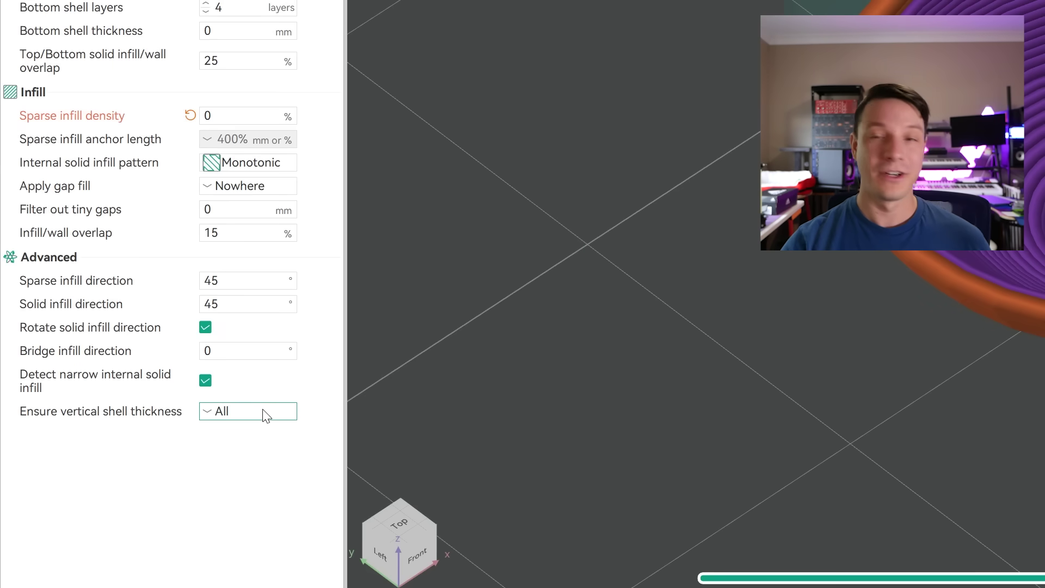
Change the Ensure vertical shell thickness setting, then inspect the bowl from full height to first layer
click(264, 412)
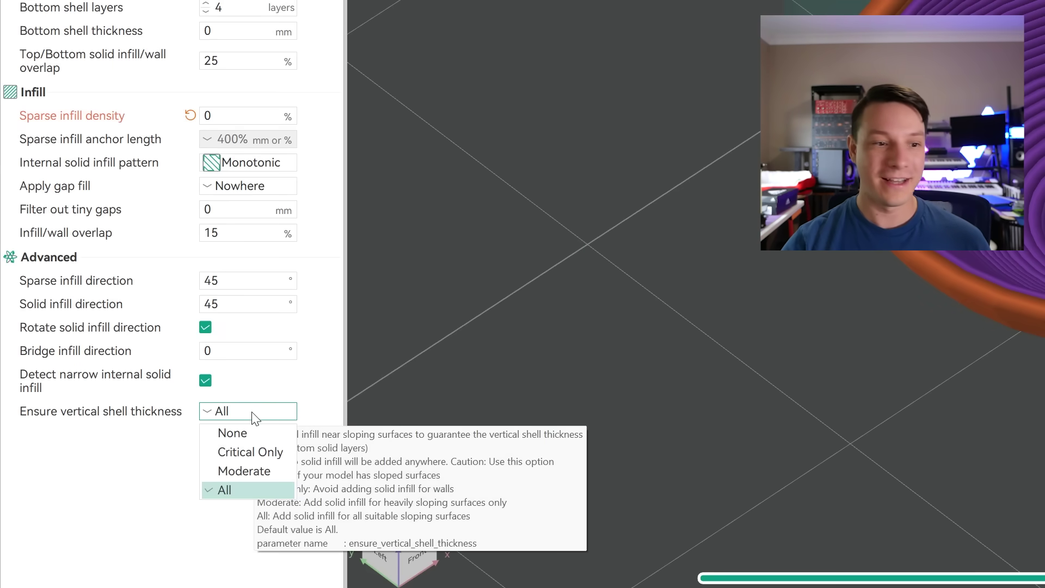
click(251, 441)
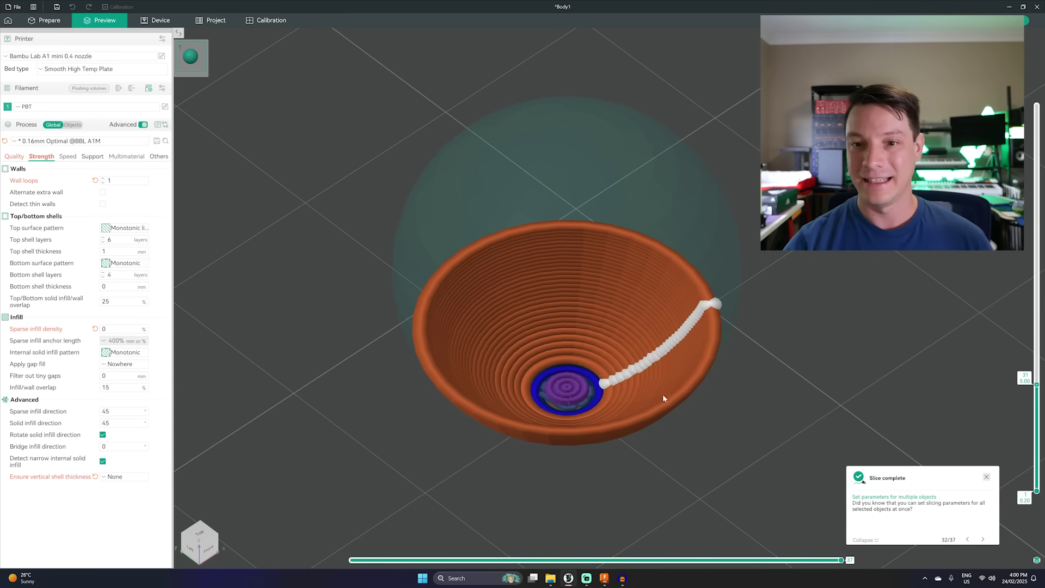
drag(1038, 383, 1037, 128)
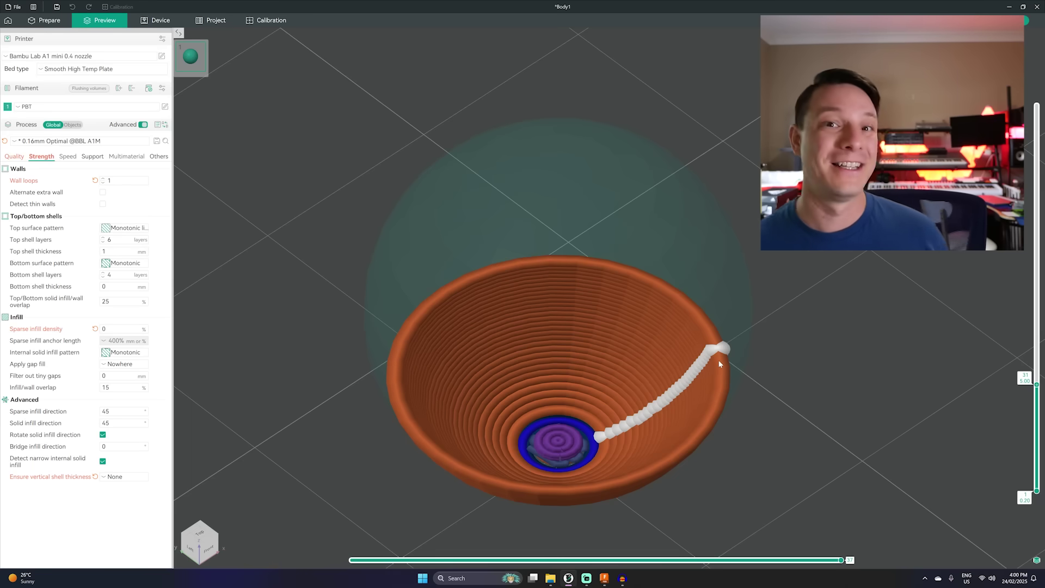
scroll(654, 236, up, 5)
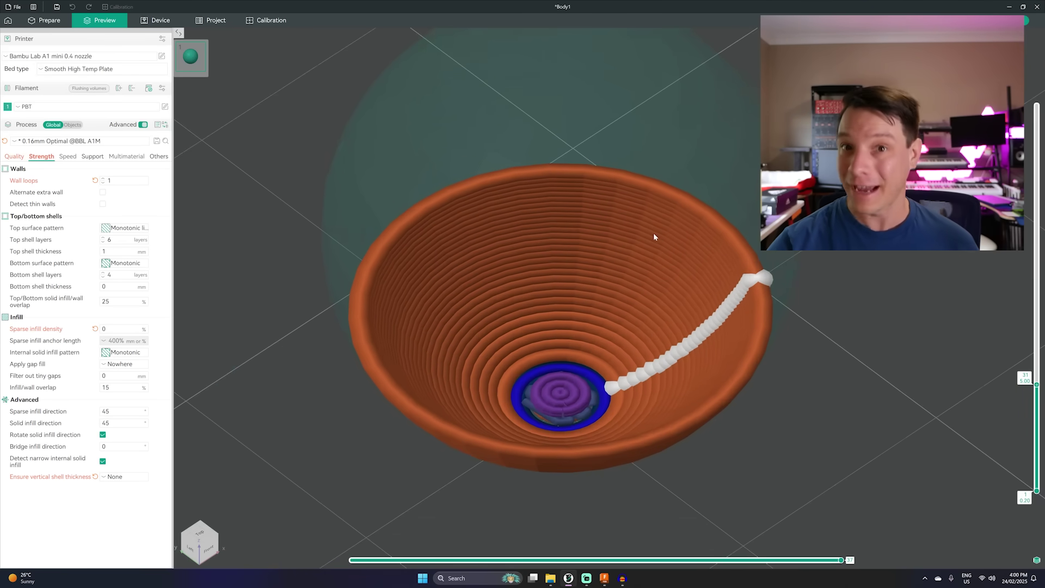
drag(1037, 384, 1024, 475)
drag(870, 434, 517, 381)
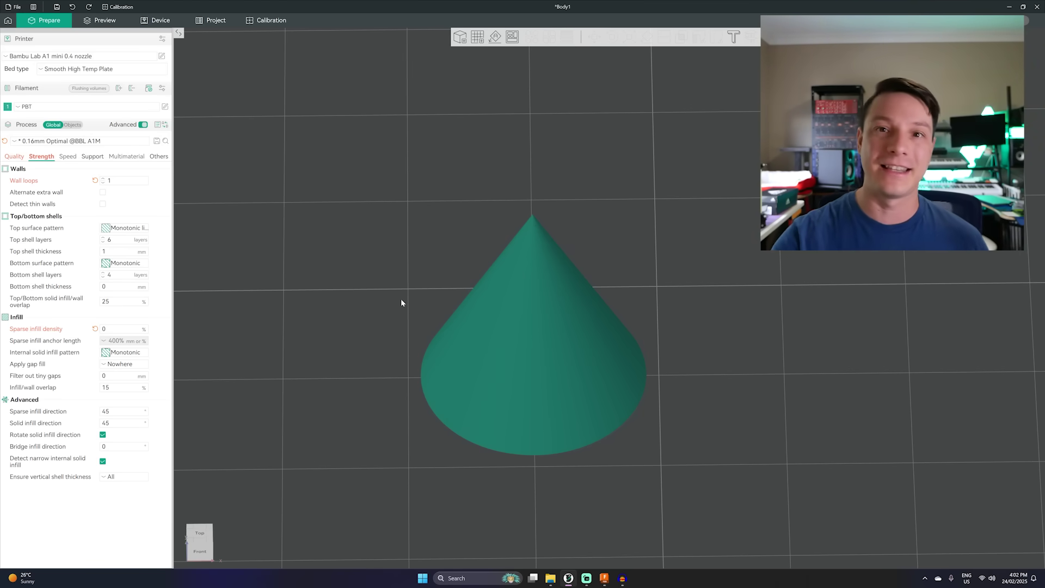
Select the cone, check its front and top views, and slice it with Ctrl+R
click(577, 306)
key(3)
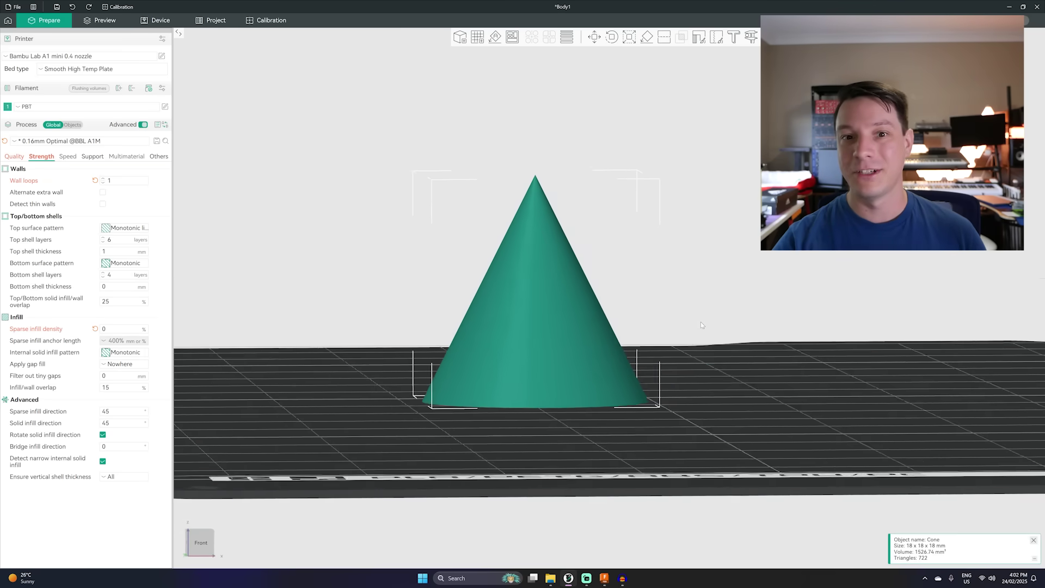
key(1)
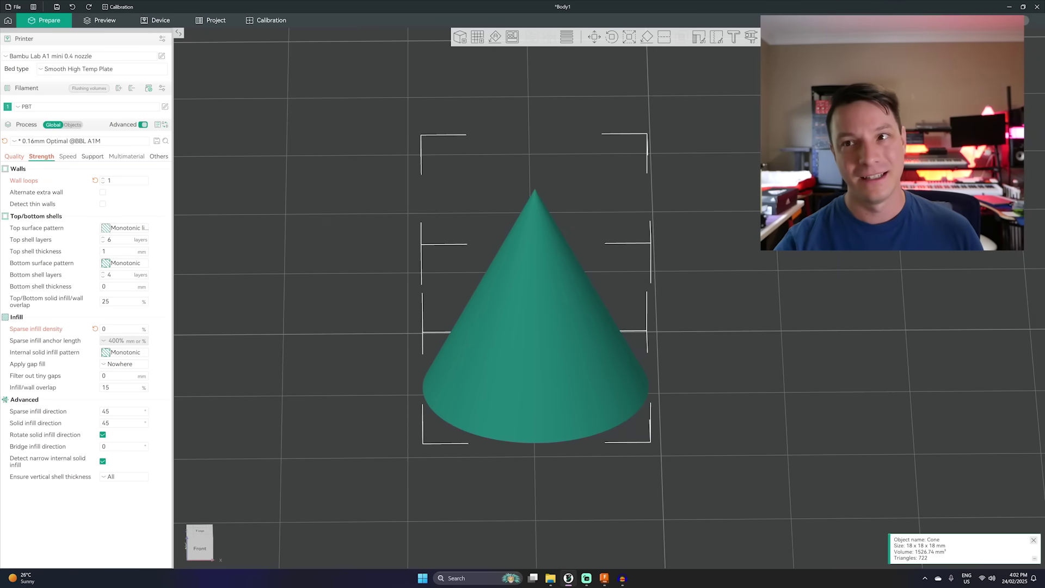
key(ctrl+r)
Inspect the cone's layers at 10.60 and 5.90, then orbit around the whole cone
key(Down)
key(Down)
key(Down)
key(Down)
key(Down)
key(Down)
key(Down)
key(Down)
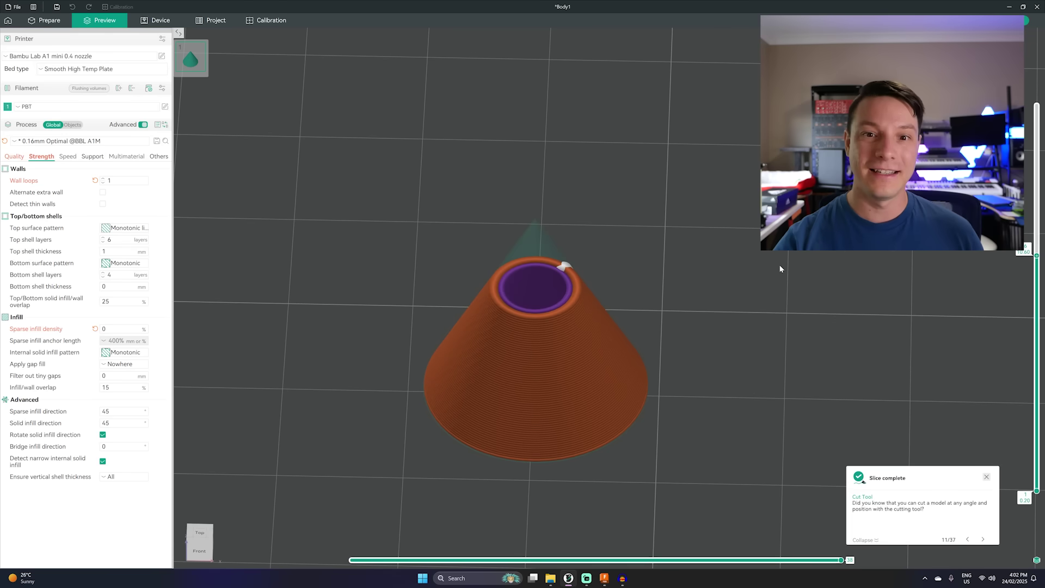
middle_drag(779, 268, 783, 240)
drag(1036, 258, 1037, 105)
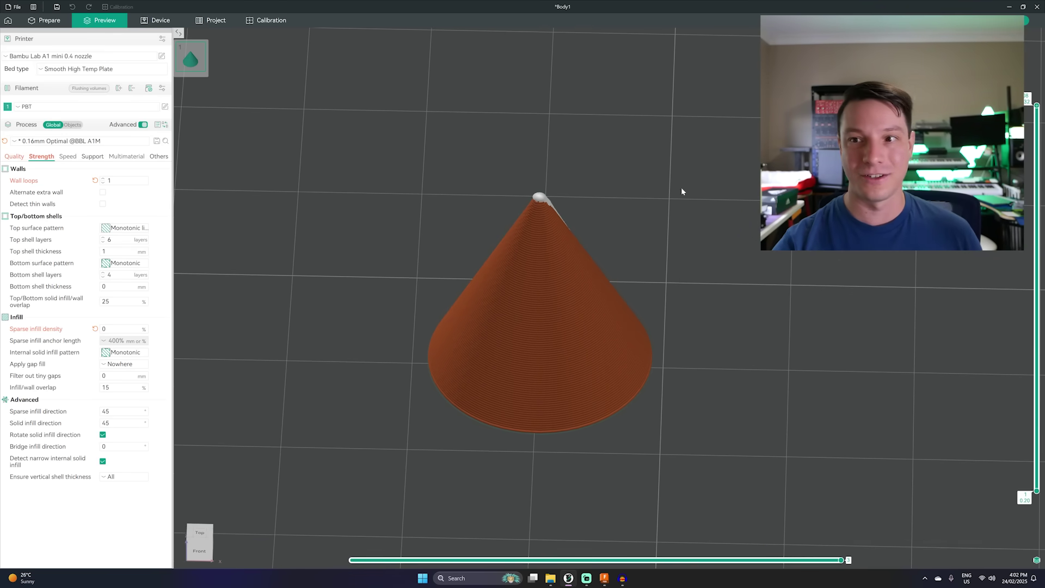
drag(681, 187, 426, 191)
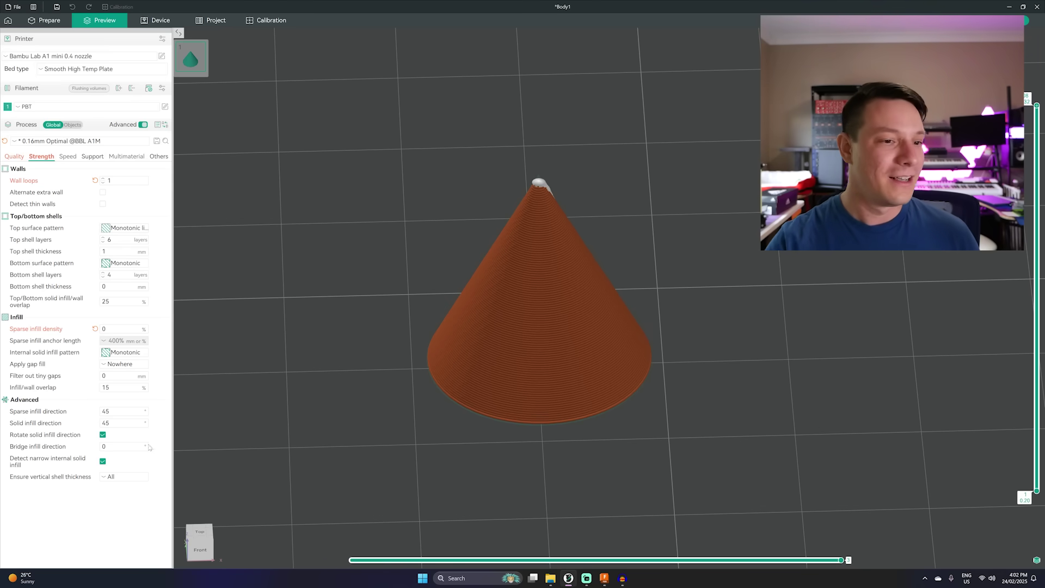
Open the vertical shell thickness choices and limit the baseplate preview to layer 9
click(106, 477)
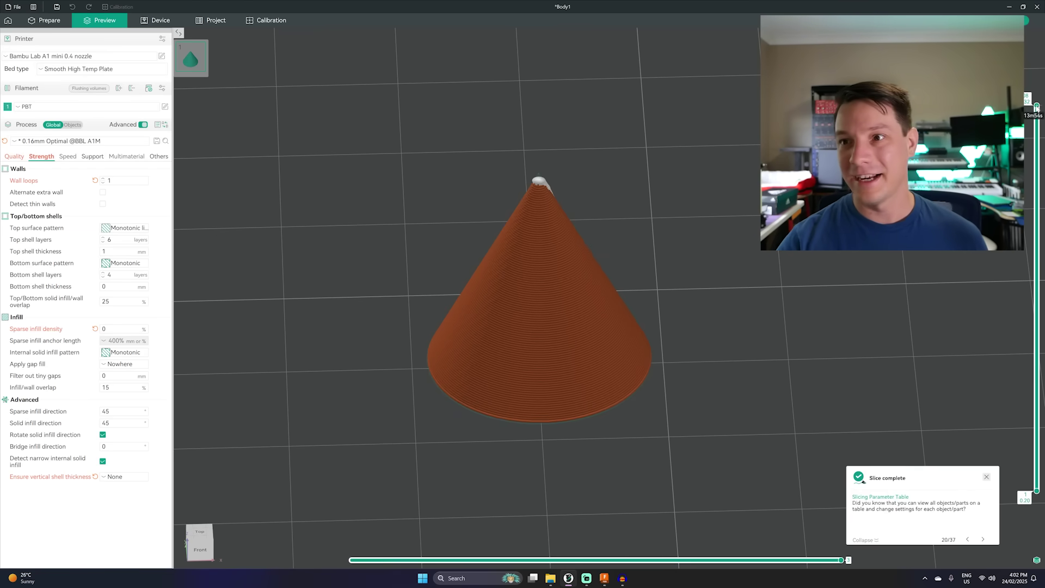
mouse_move(1037, 107)
mouse_down()
mouse_move(1032, 457)
mouse_move(1037, 106)
mouse_up()
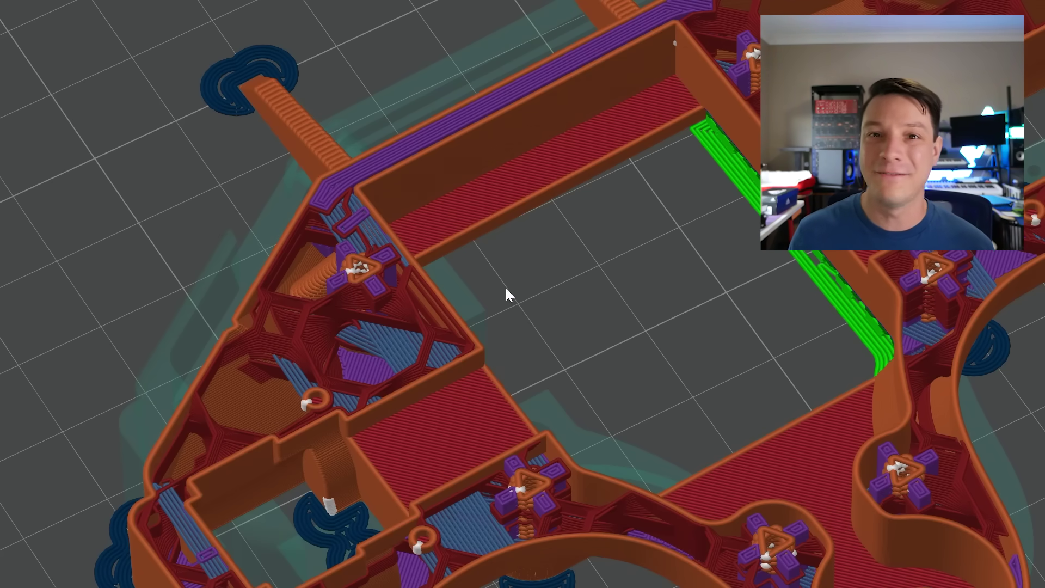
Step up two layers through the sliced baseplate preview
key(Up)
key(Up)
key(Up)
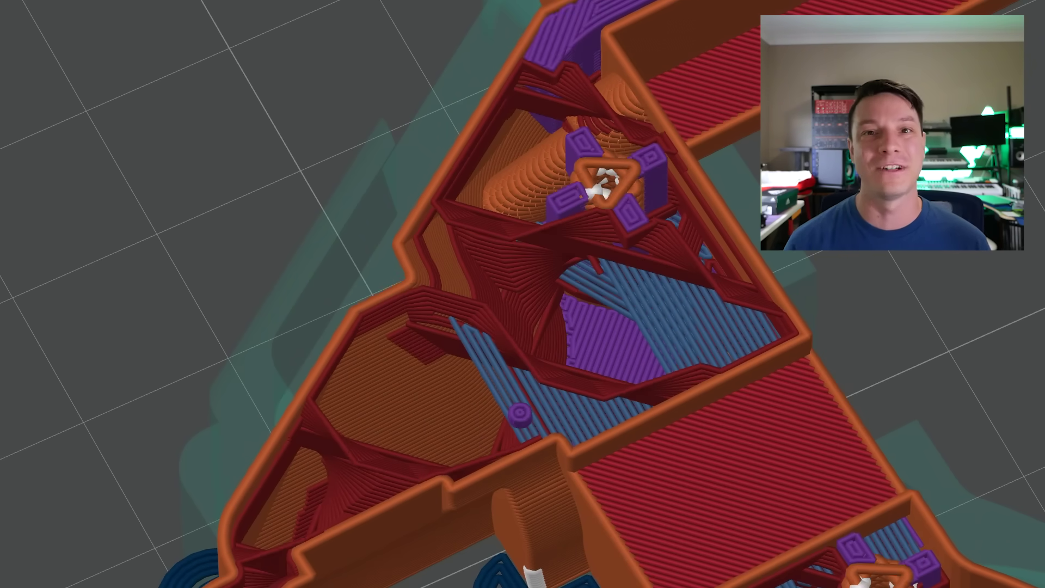
key(Up)
key(Up)
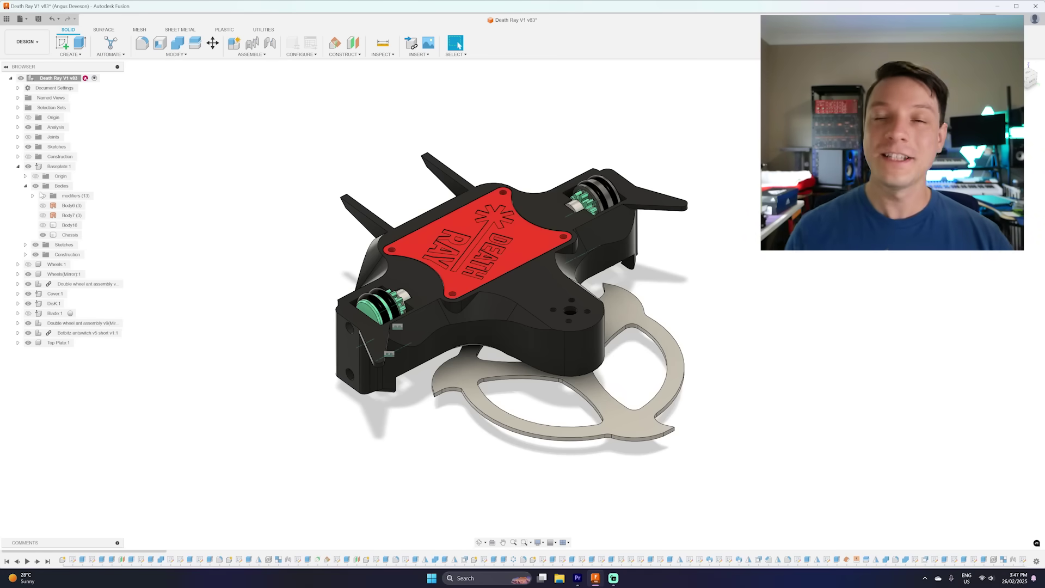
Show the modifier bodies, hide the Chassis body, and orbit the Fusion model
click(43, 196)
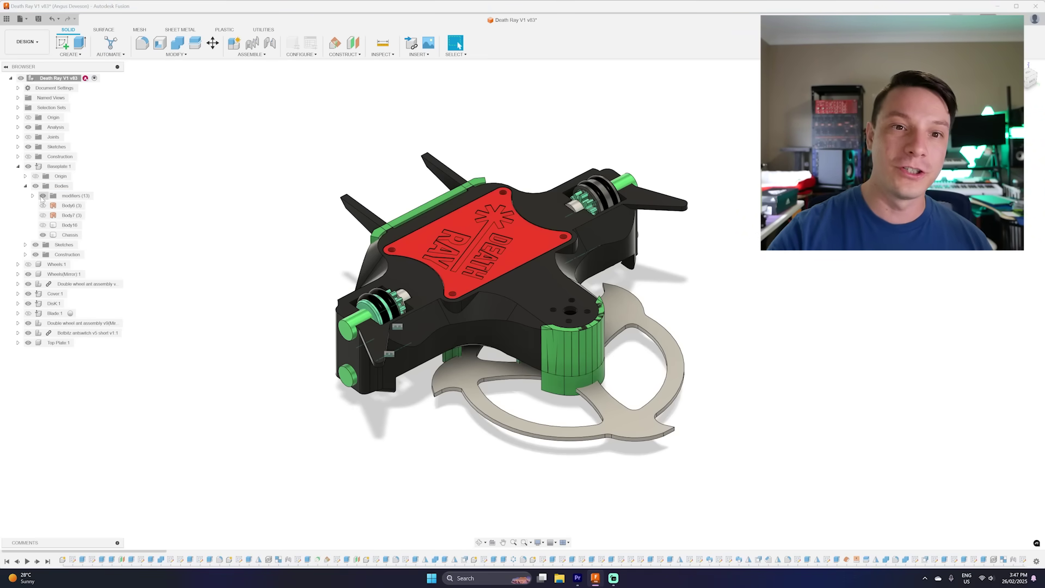
click(43, 236)
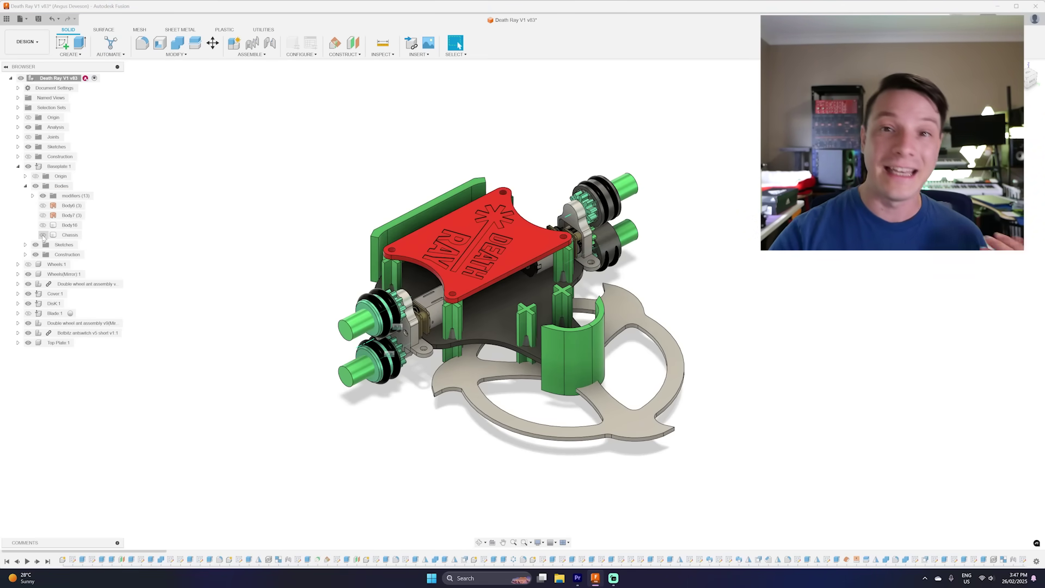
mouse_move(161, 282)
shift+middle_down()
mouse_move(105, 270)
mouse_move(165, 282)
shift+middle_up()
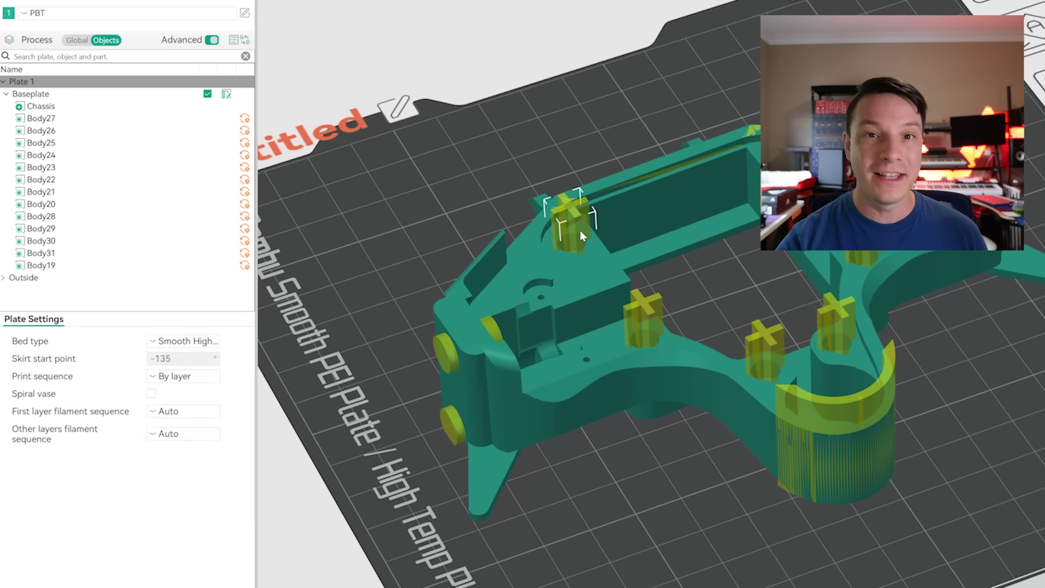
Select a modifier body and view its context options, then select Plate 1 and orbit it
click(34, 131)
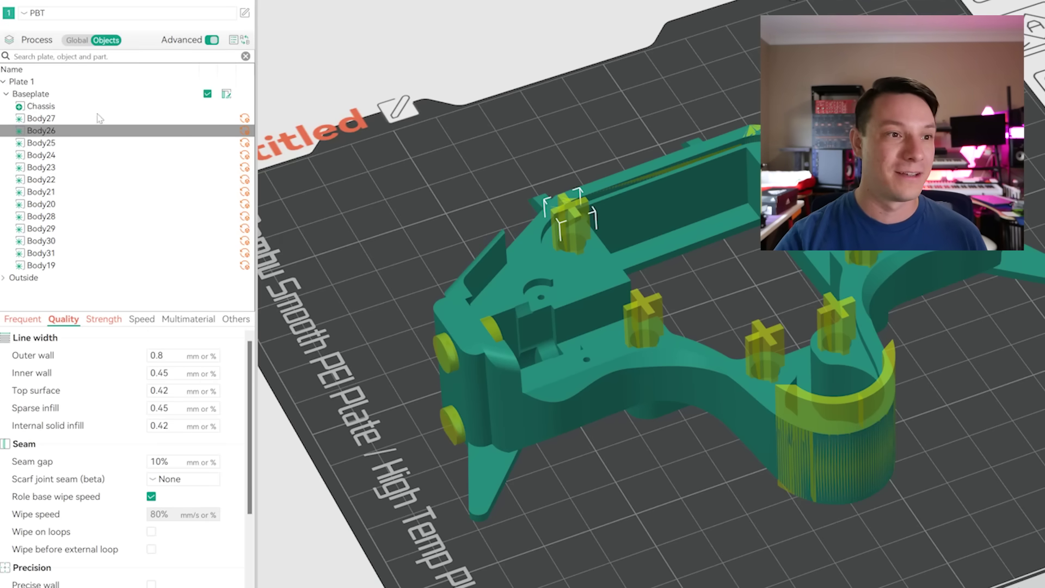
right_click(37, 129)
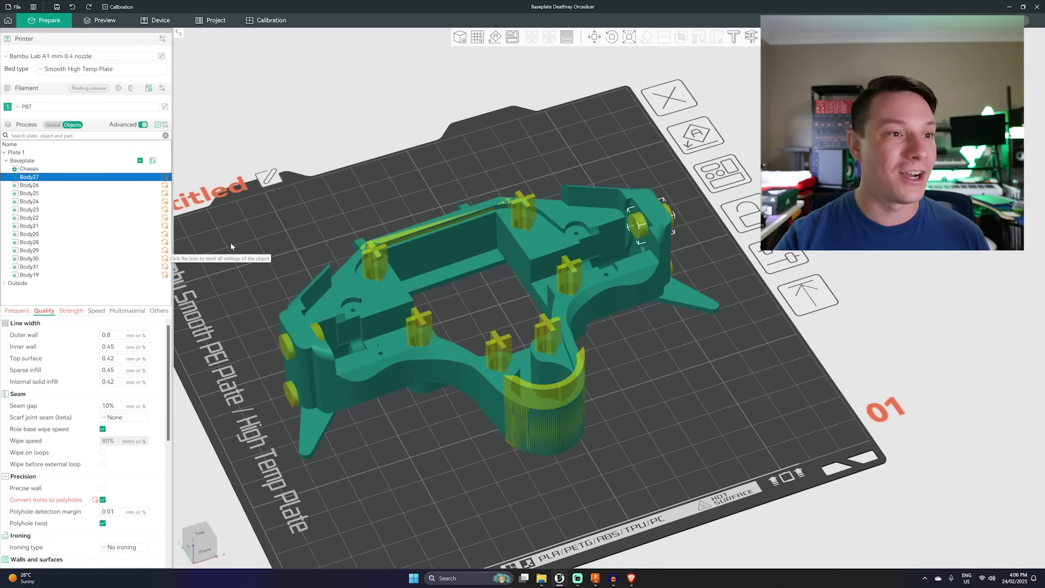
click(230, 242)
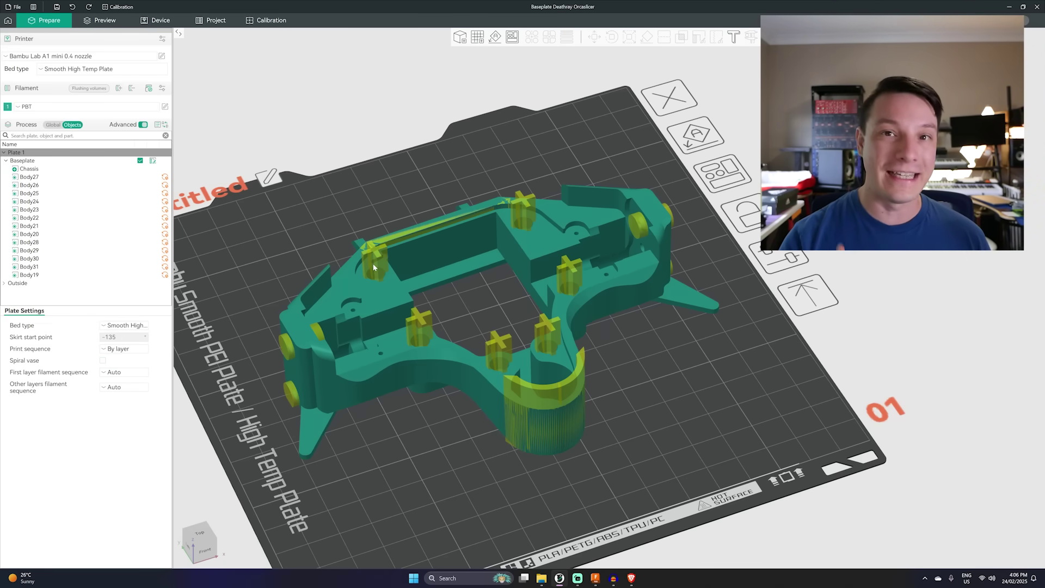
drag(374, 267, 349, 212)
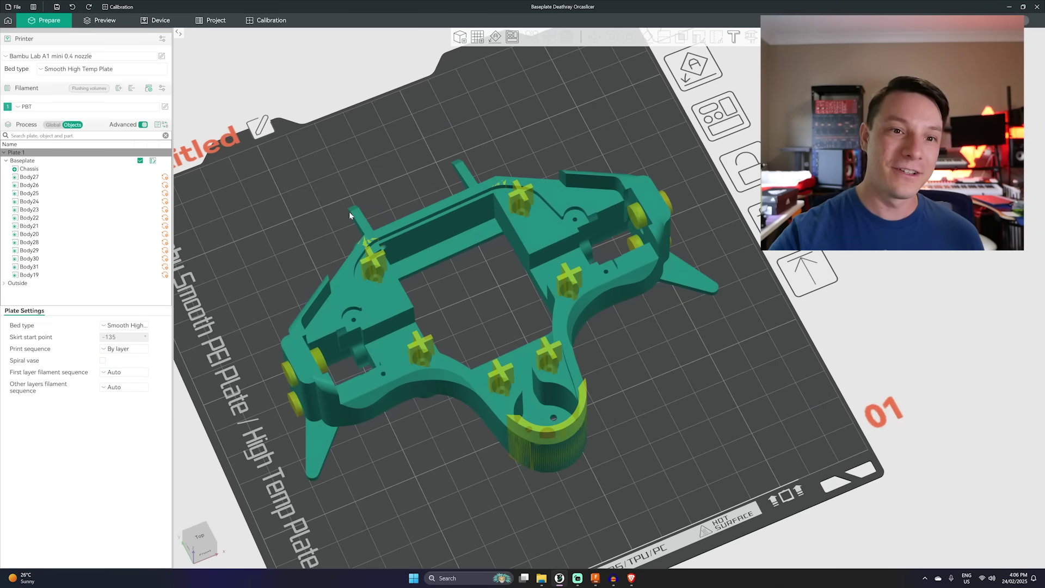
scroll(339, 279, up, 6)
drag(324, 284, 385, 380)
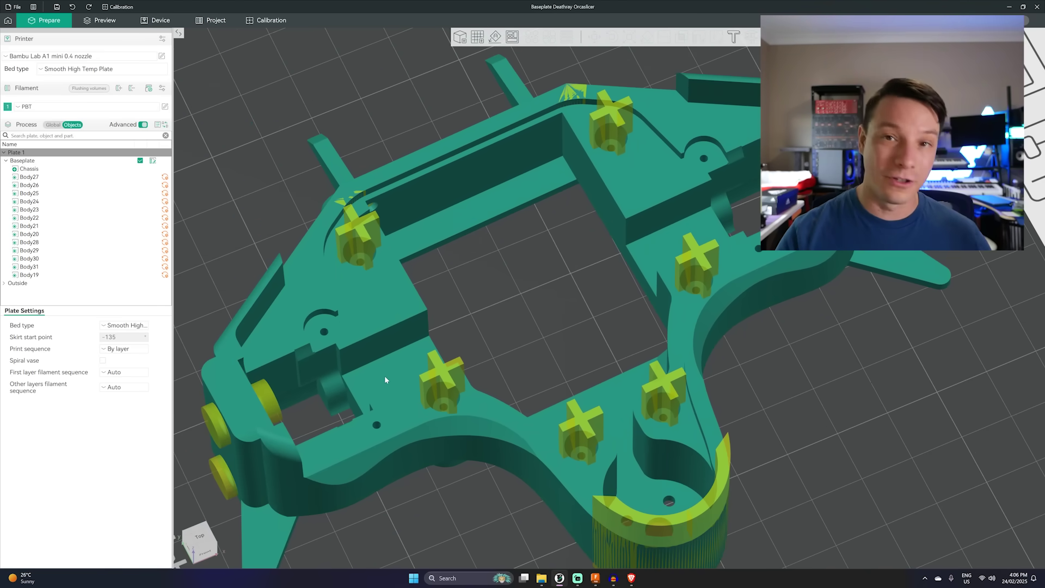
Select the Baseplate object and orbit to a top-down view of it
click(384, 380)
scroll(402, 362, up, 2)
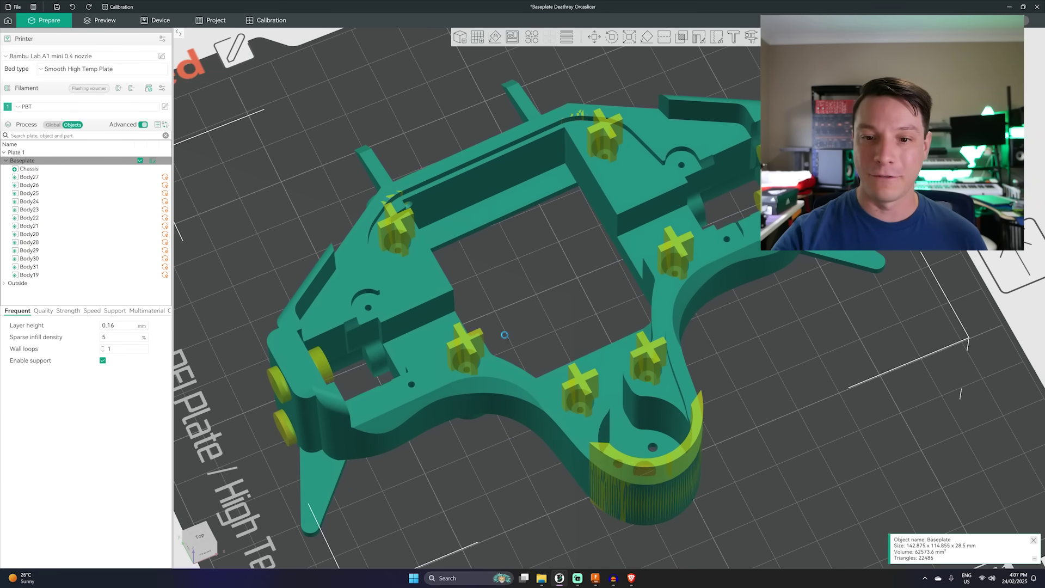
drag(504, 335, 669, 405)
drag(572, 343, 521, 270)
drag(437, 202, 403, 204)
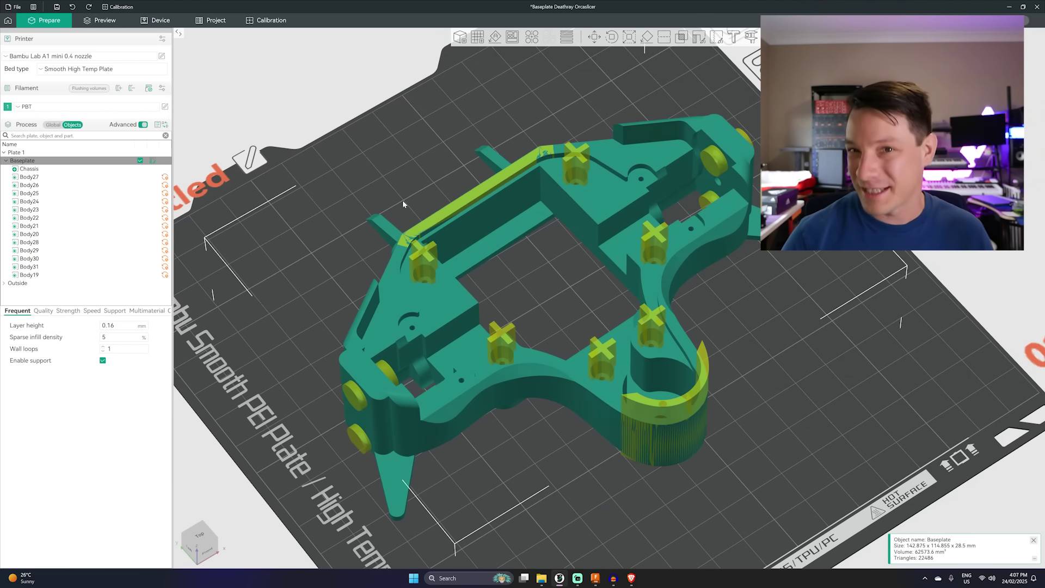
drag(423, 191, 439, 185)
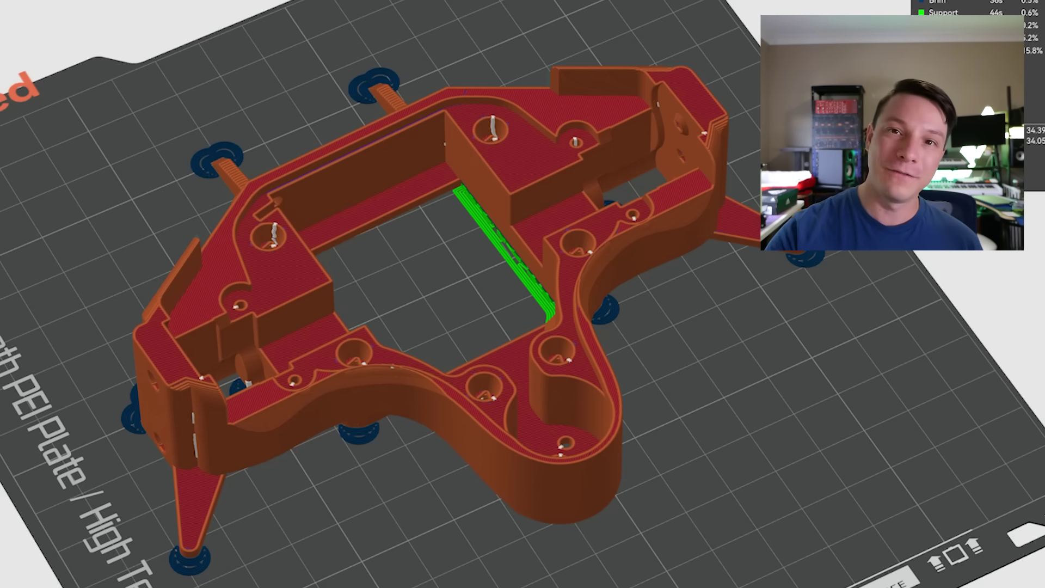
Step the layer slider down and re-angle the preview to show the plate's side with support tops cut away
key(Down)
key(Down)
key(Down)
key(Down)
key(Down)
key(Down)
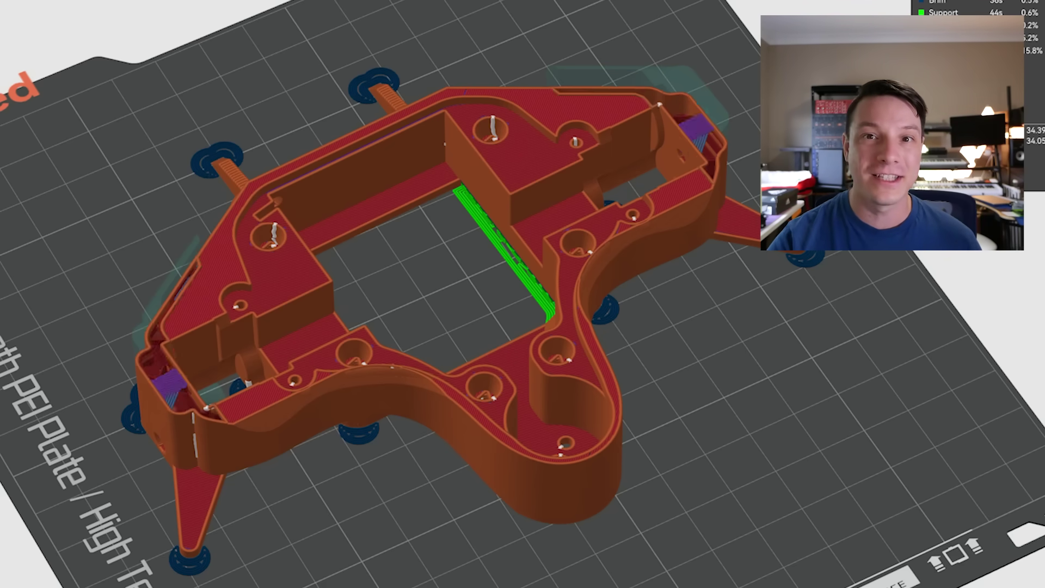
key(Down)
key(Down)
key(Down)
key(Down)
key(Down)
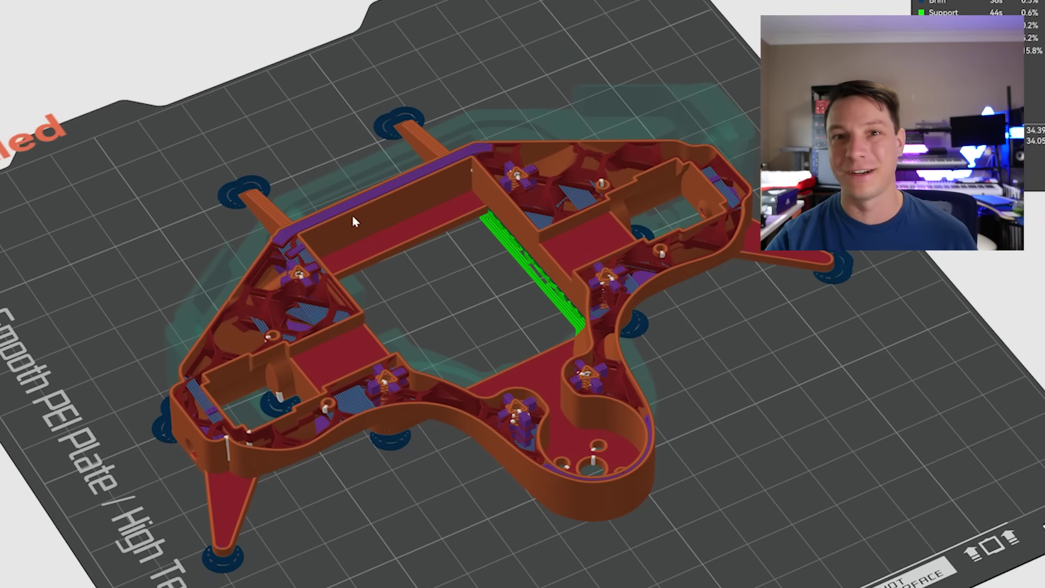
scroll(479, 264, up, 8)
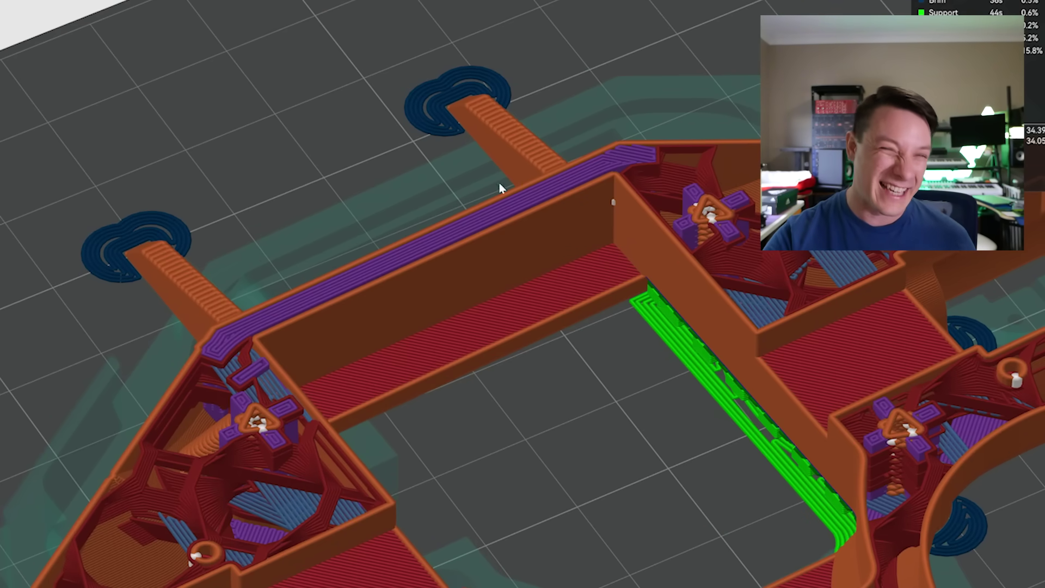
drag(498, 182, 446, 173)
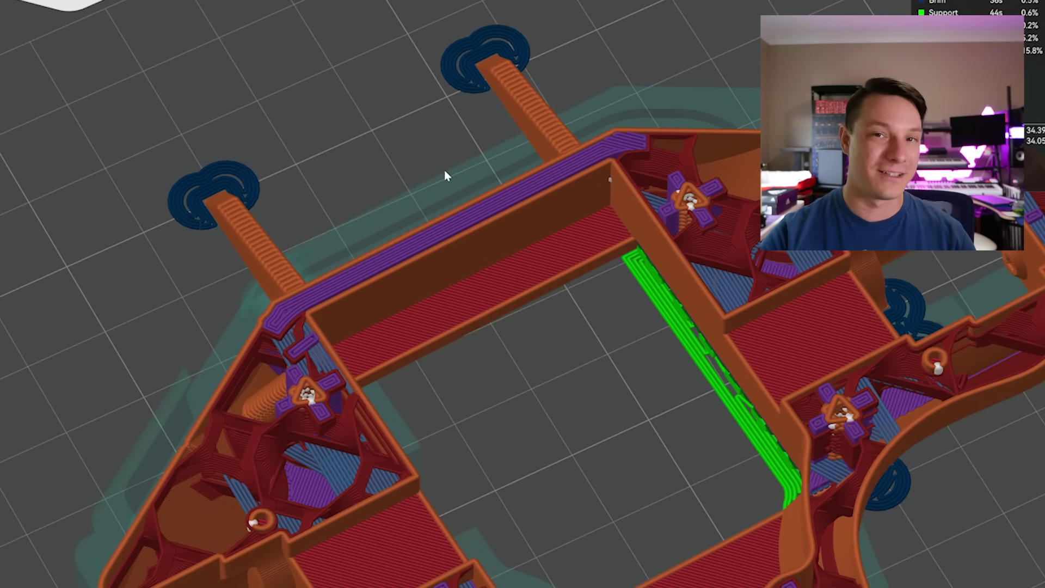
scroll(443, 164, down, 1)
drag(441, 168, 328, 195)
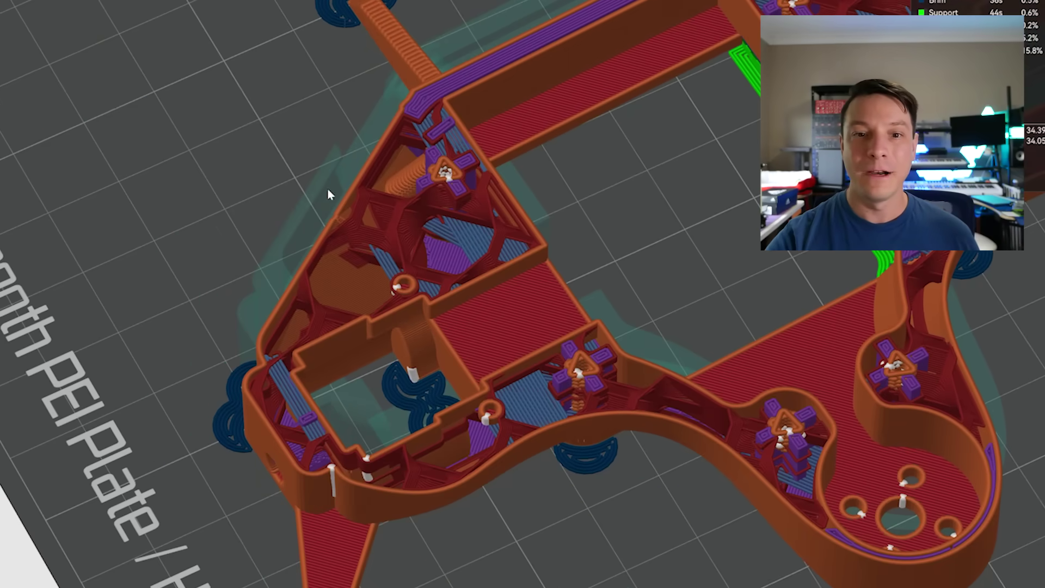
scroll(222, 240, up, 2)
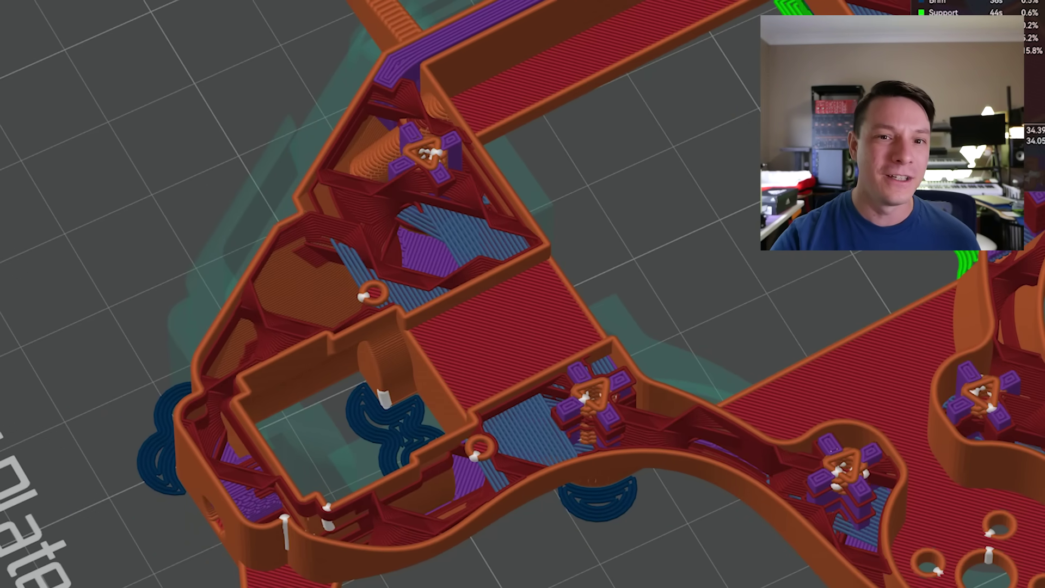
key(Up)
key(Down)
key(Down)
key(Down)
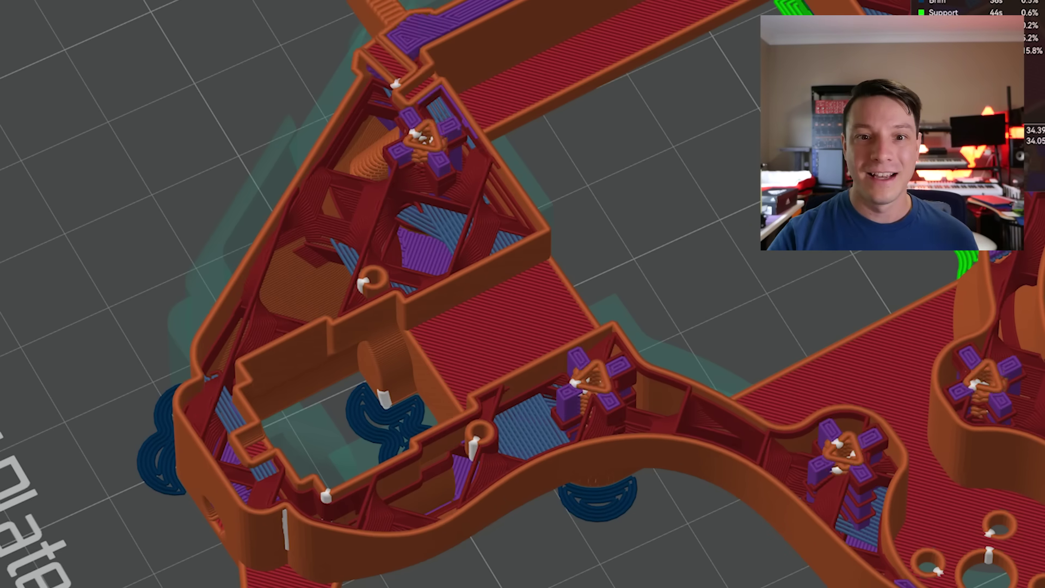
key(Down)
key(Down)
key(Down)
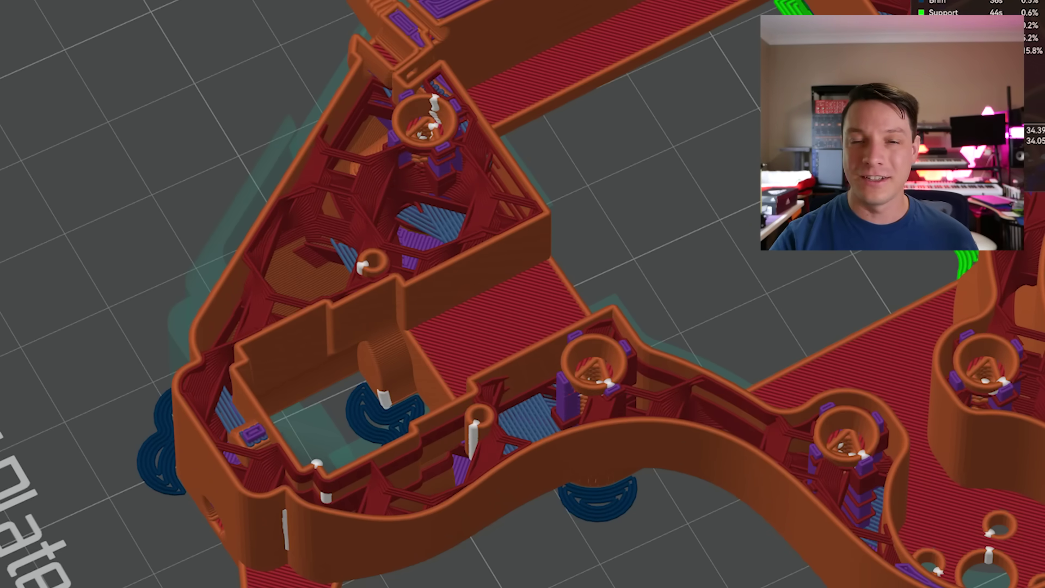
scroll(194, 242, up, 3)
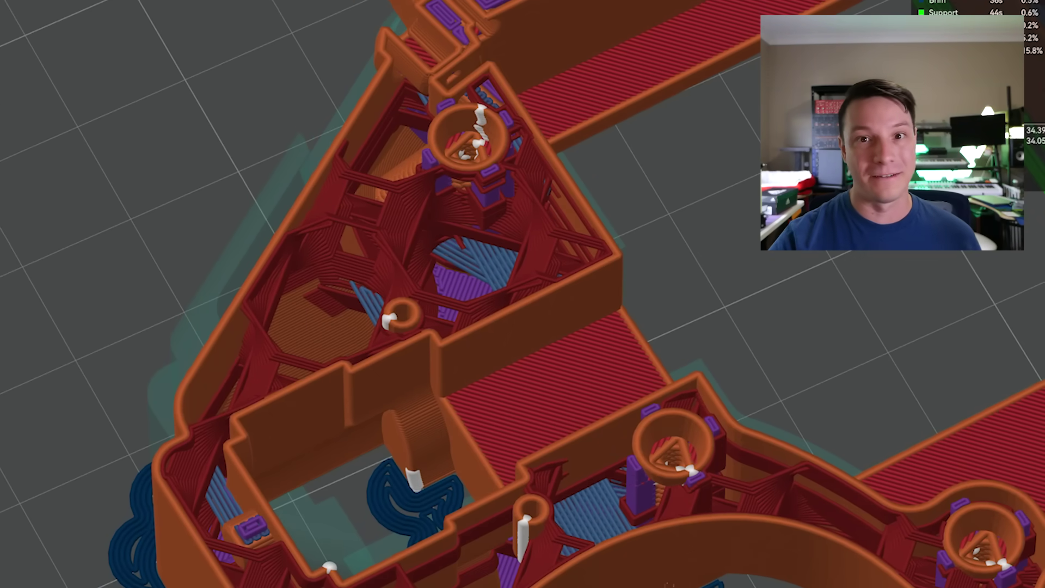
scroll(414, 294, down, 1)
Raise the preview five layers to a red-topped layer exposing walls, infill and boss patches
key(Up)
key(Up)
key(Up)
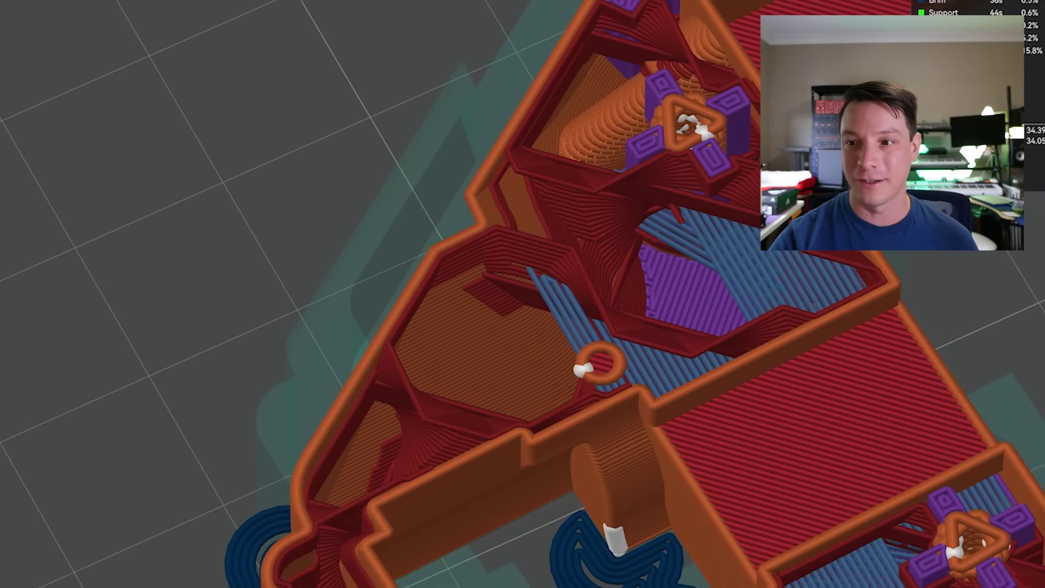
key(Up)
key(Up)
key(Up)
key(Up)
key(Up)
key(Up)
key(Up)
key(Up)
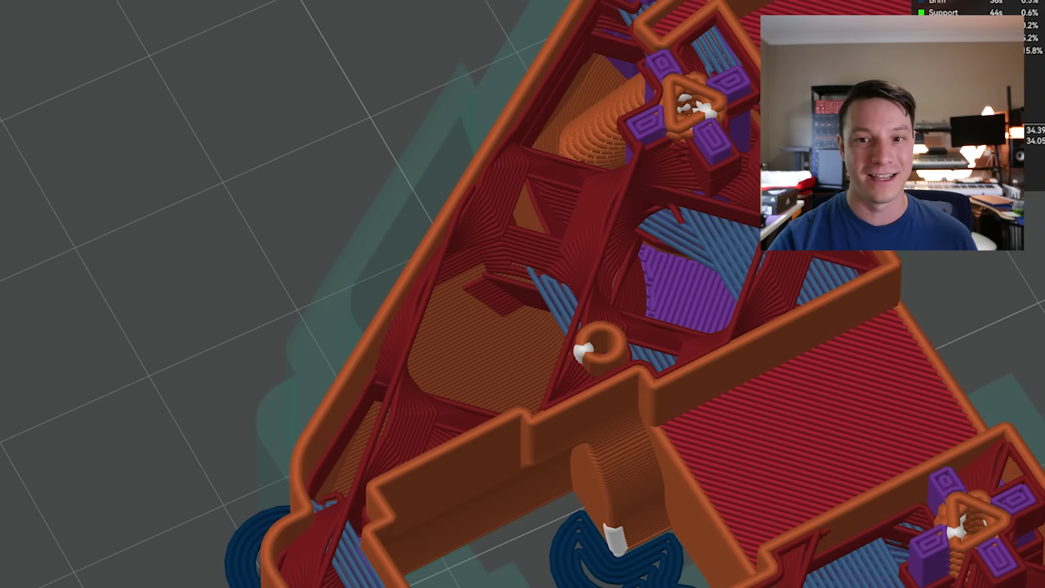
key(Up)
key(Up)
key(Up)
key(Up)
key(Up)
key(Up)
key(Up)
key(Up)
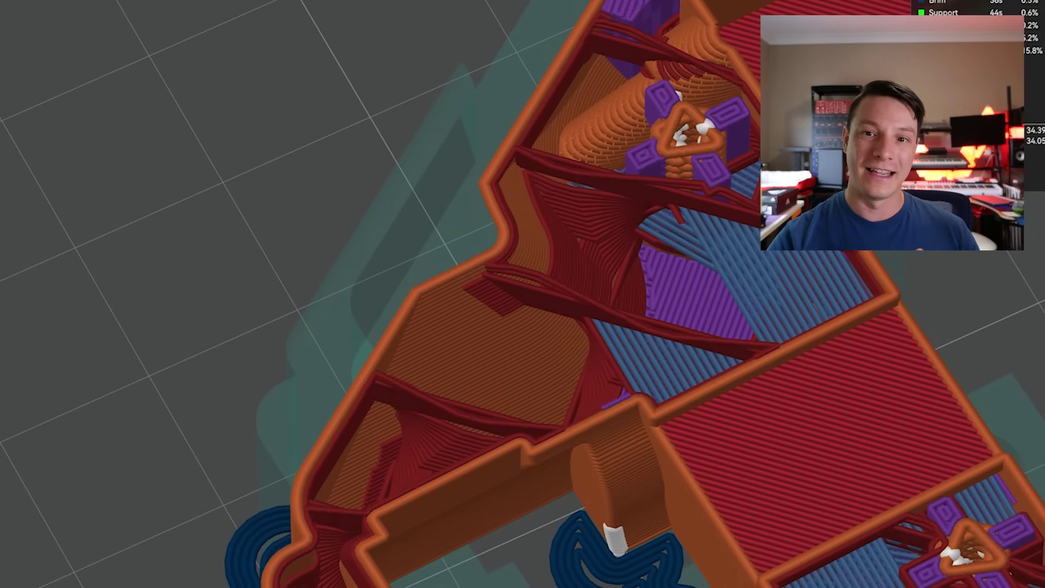
key(Up)
key(Up)
key(Up)
key(Up)
key(Up)
key(Up)
key(Up)
key(Up)
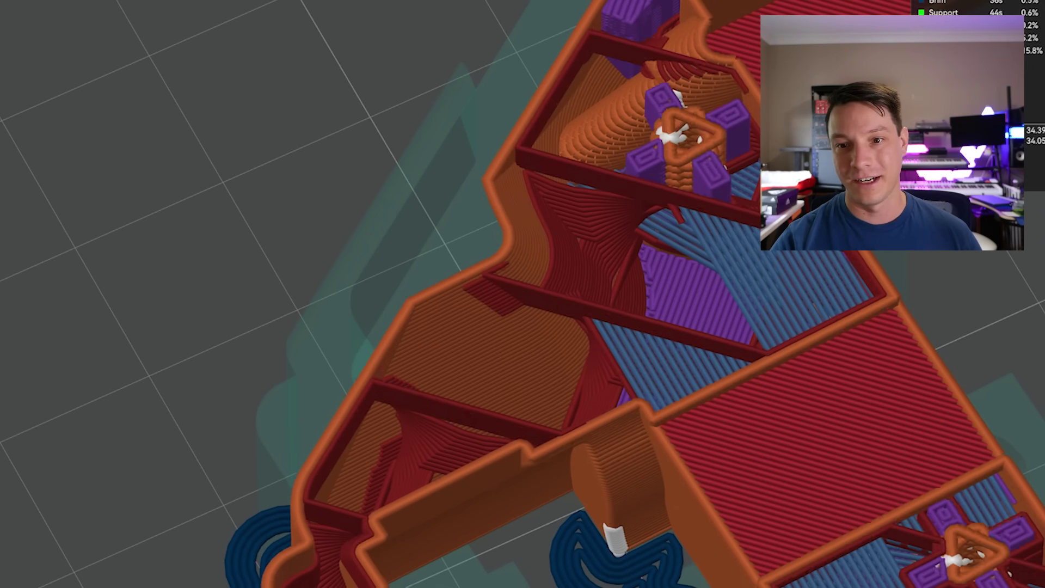
key(Up)
key(Up)
key(Up)
key(Up)
scroll(561, 332, down, 5)
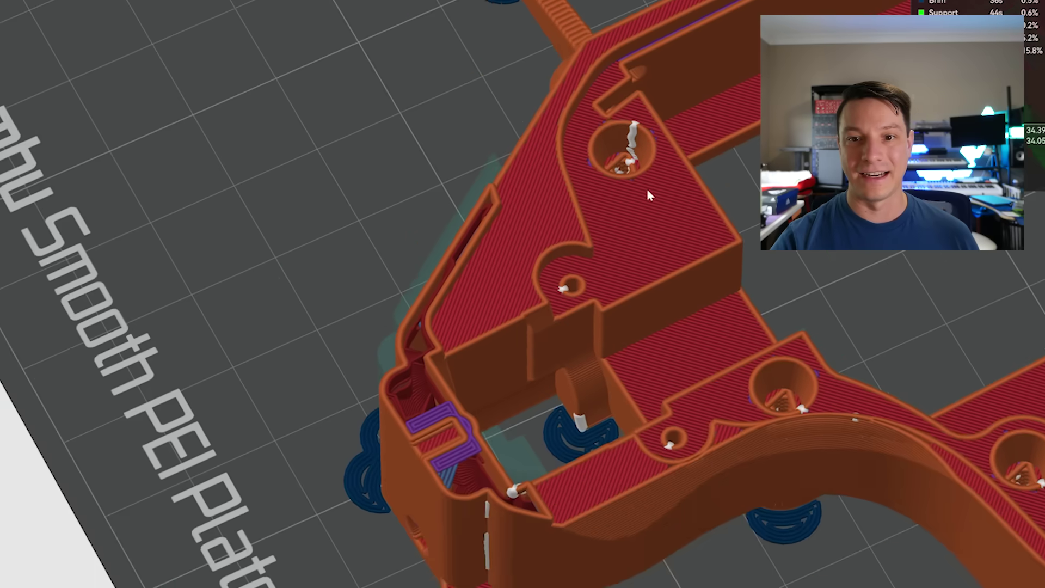
scroll(561, 333, up, 5)
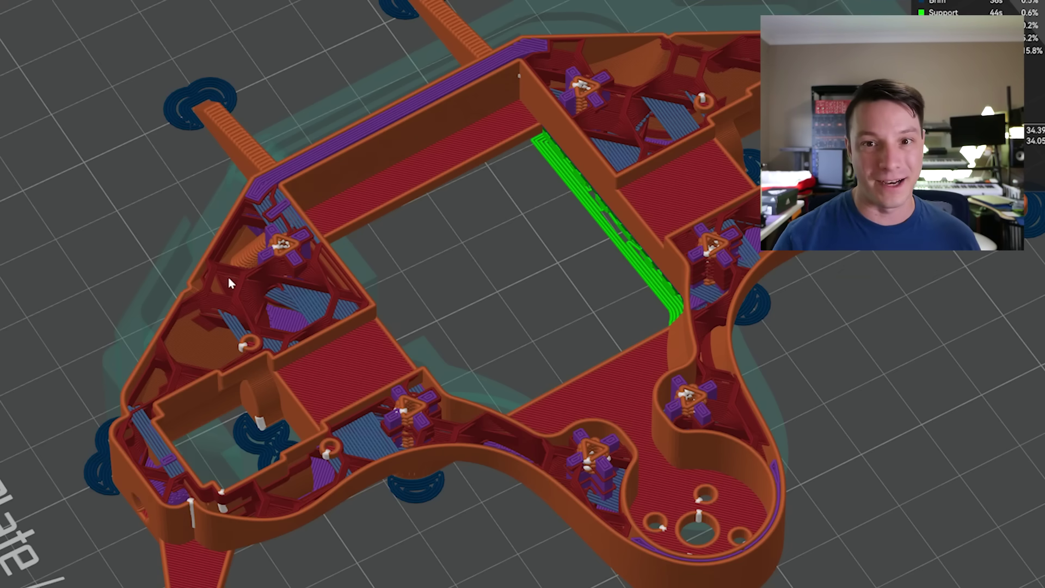
Raise the preview four layers until purple interface caps cover the supports around the bosses
key(Up)
key(Up)
key(Up)
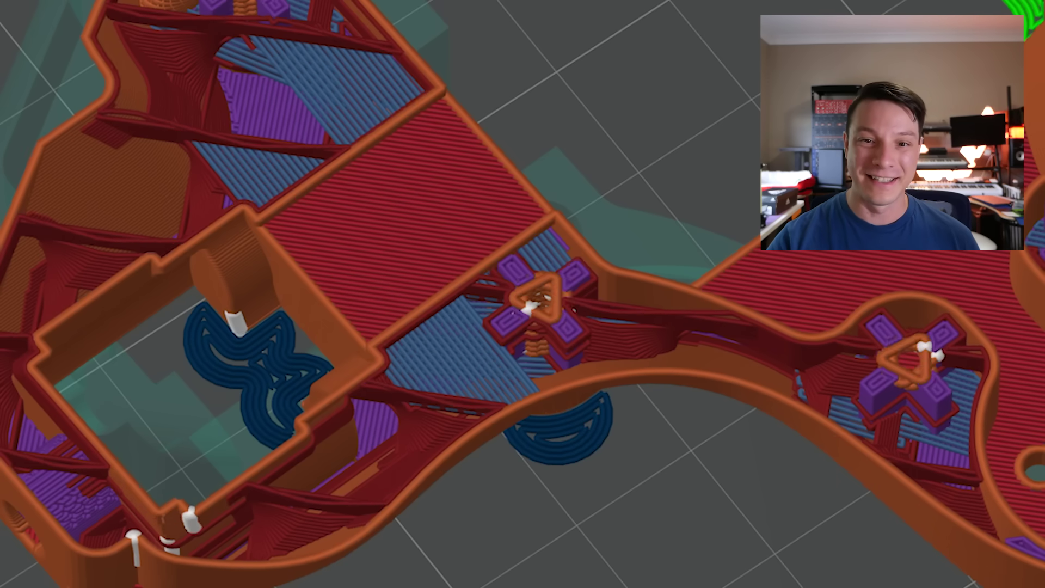
key(Up)
key(Up)
key(Up)
key(Up)
key(Up)
key(Up)
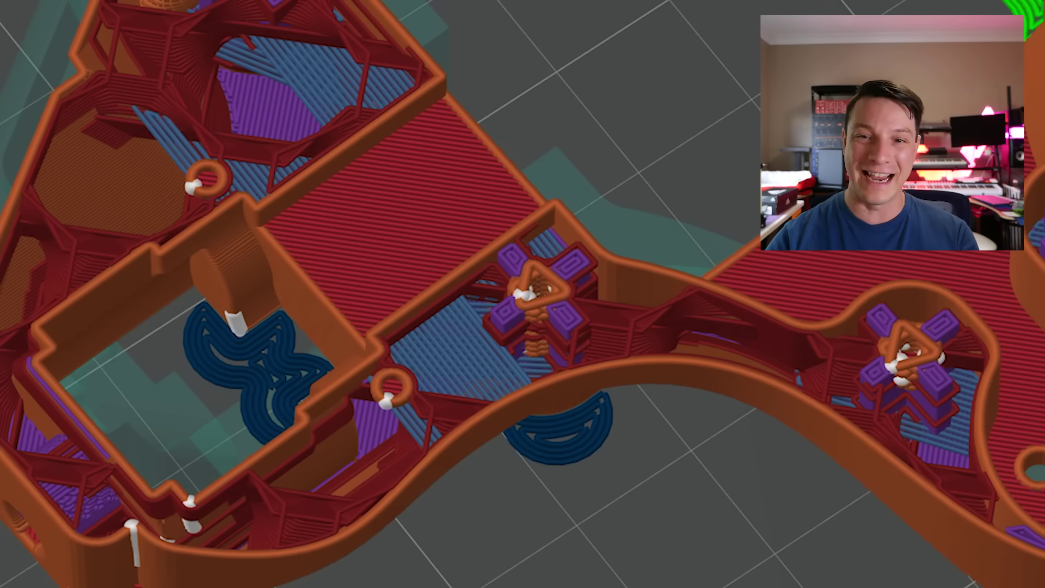
key(Up)
key(Up)
key(Up)
key(Up)
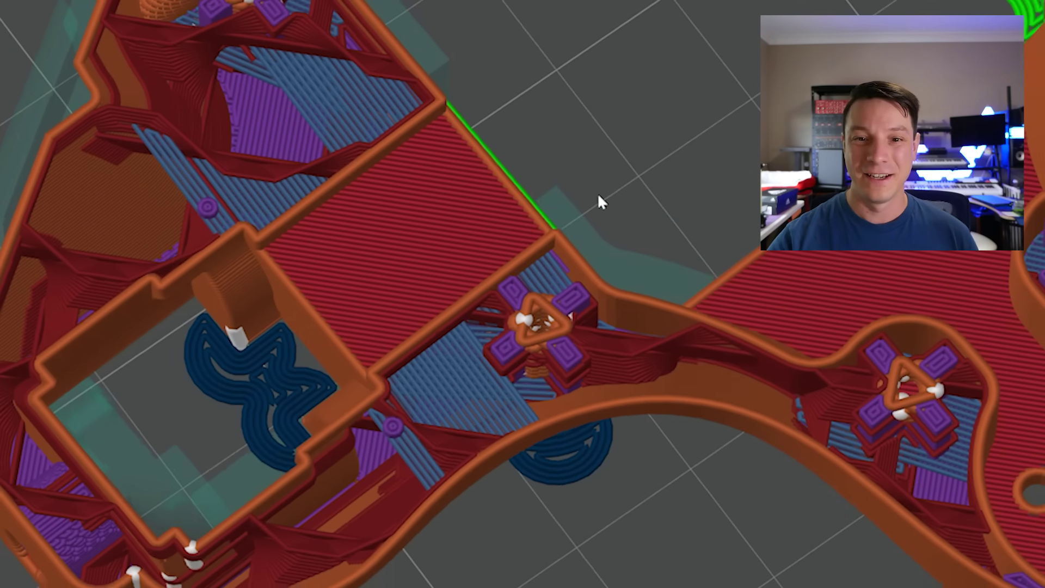
key(Up)
key(Up)
key(Up)
key(Up)
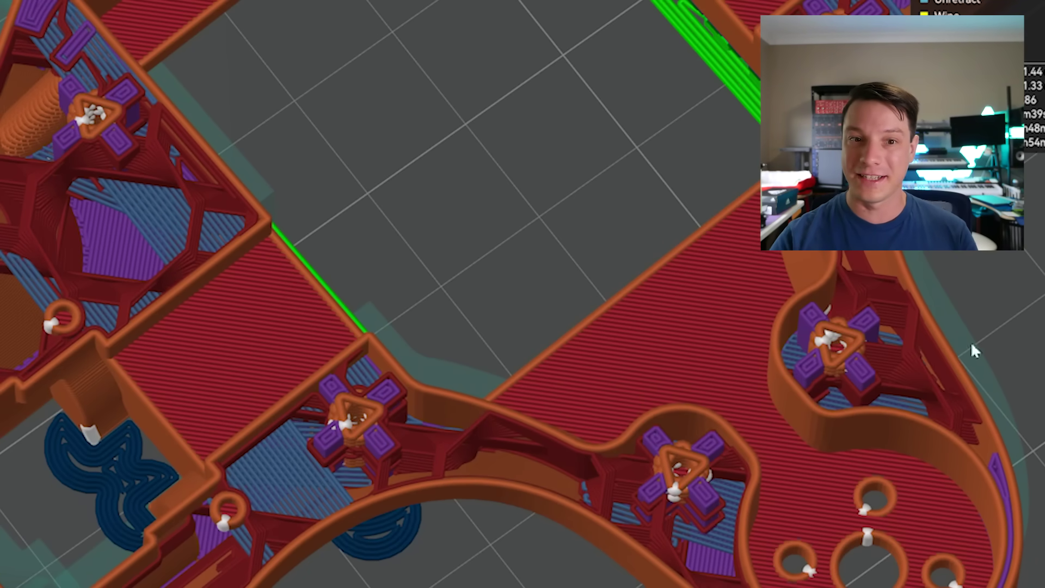
Focus on the curved right section and compare the model view against the sliced preview
middle_drag(550, 401, 560, 205)
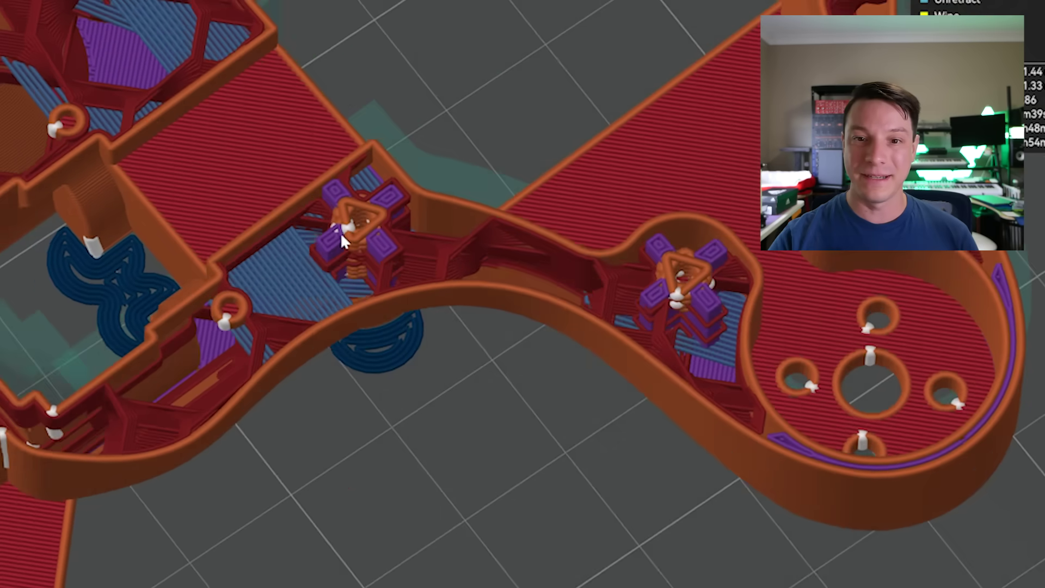
scroll(341, 233, up, 3)
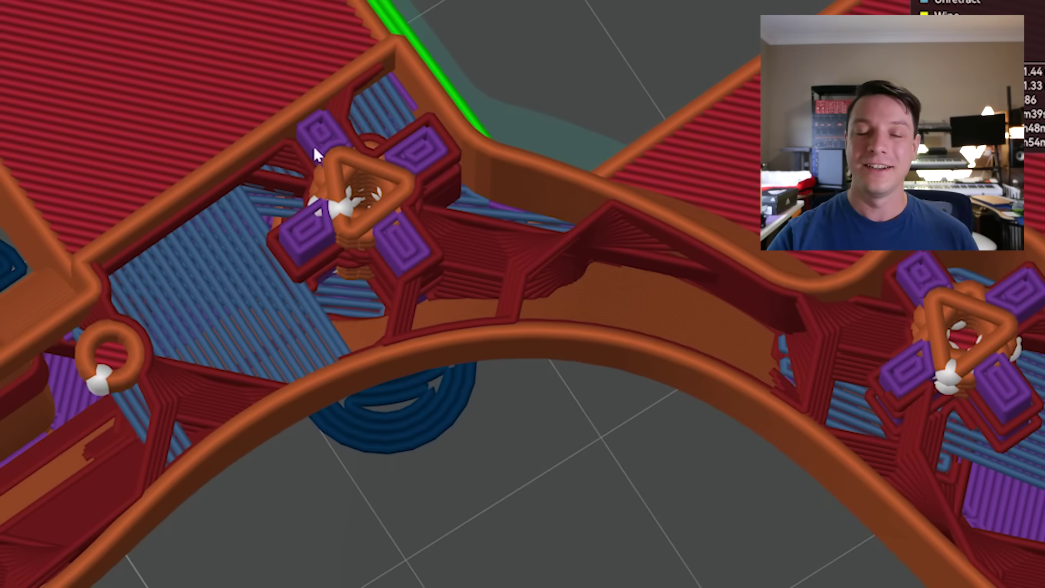
key(Tab)
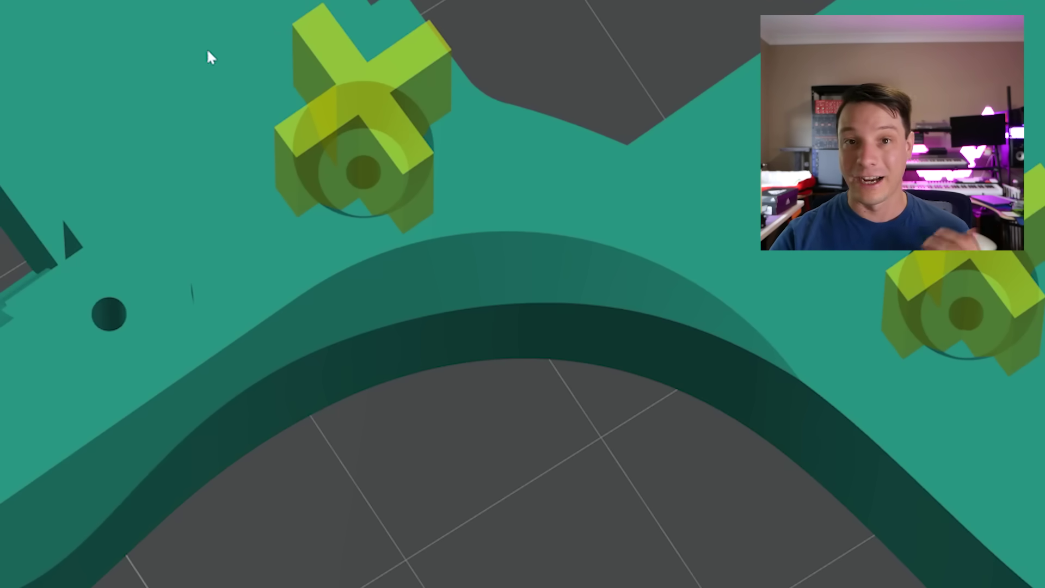
key(Tab)
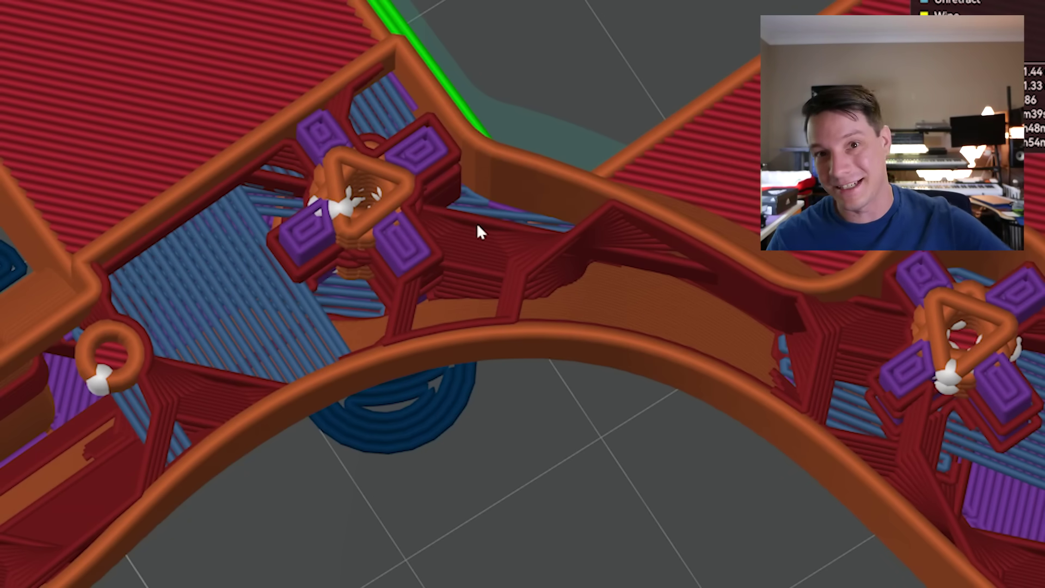
Zoom onto a peg and ring and raise the preview two layers through walls and pegs
scroll(477, 217, down, 4)
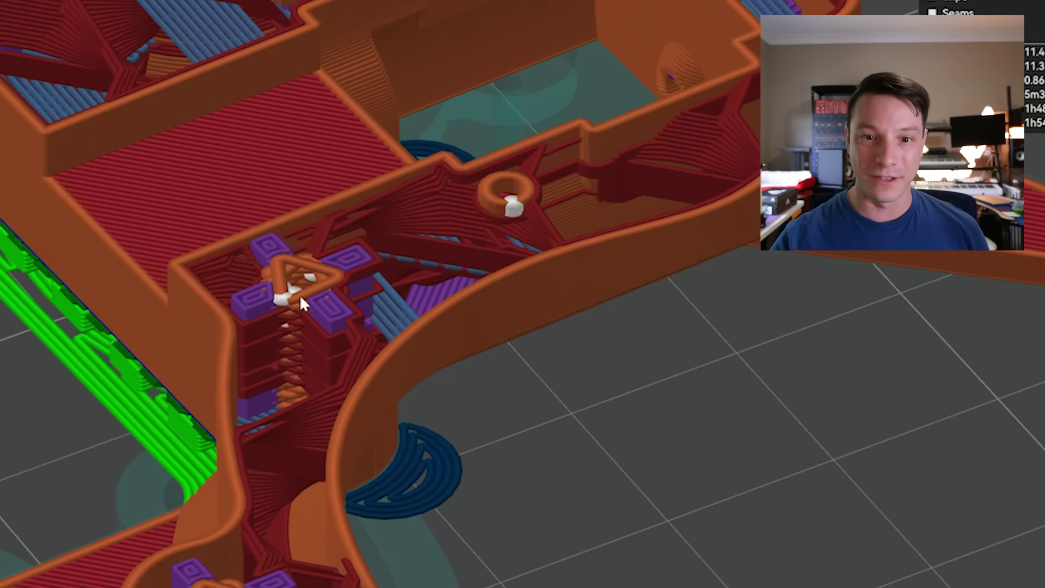
scroll(480, 179, down, 2)
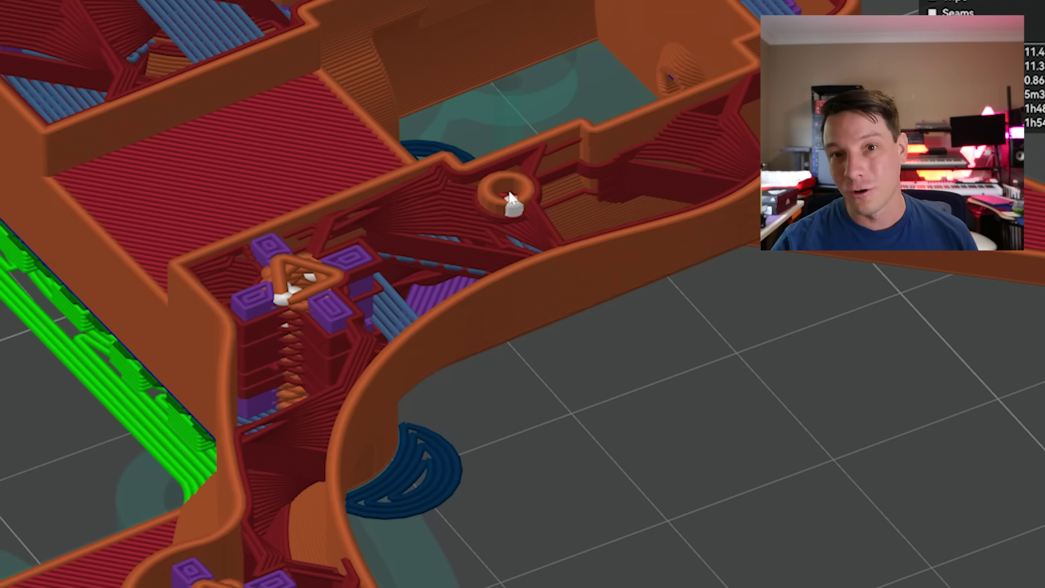
right_drag(305, 154, 287, 182)
scroll(316, 281, up, 4)
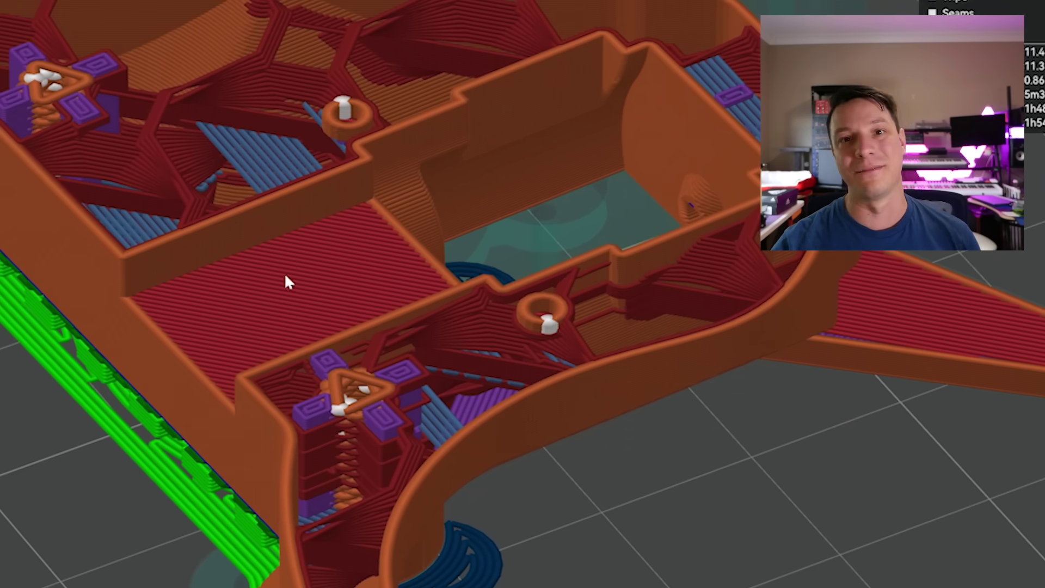
key(Up)
key(Up)
key(Up)
key(Up)
key(Up)
key(Up)
key(Up)
key(Up)
key(Up)
key(Up)
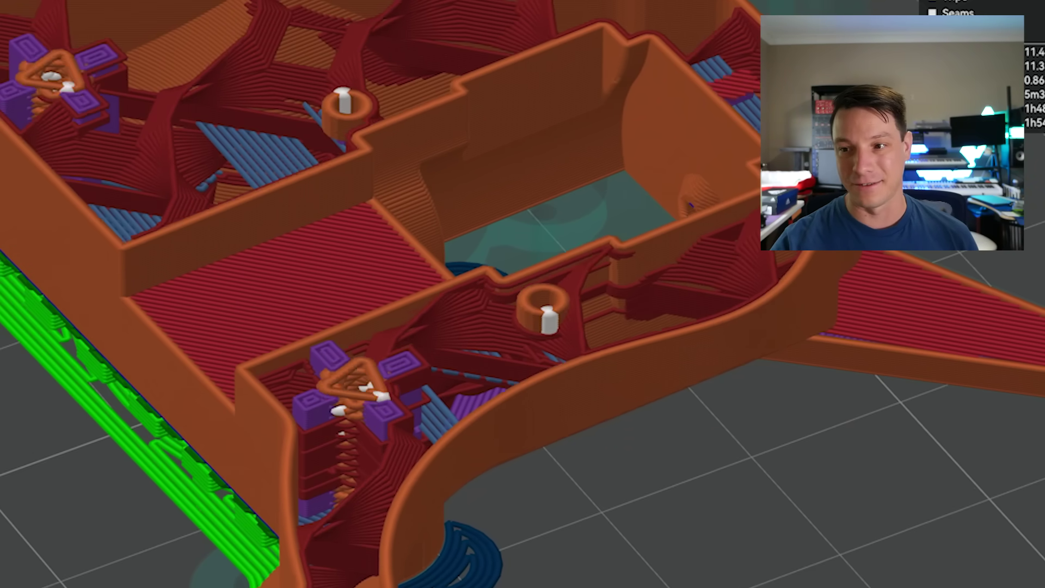
key(Up)
key(Up)
key(Up)
key(Up)
key(Up)
key(Up)
key(Up)
key(Up)
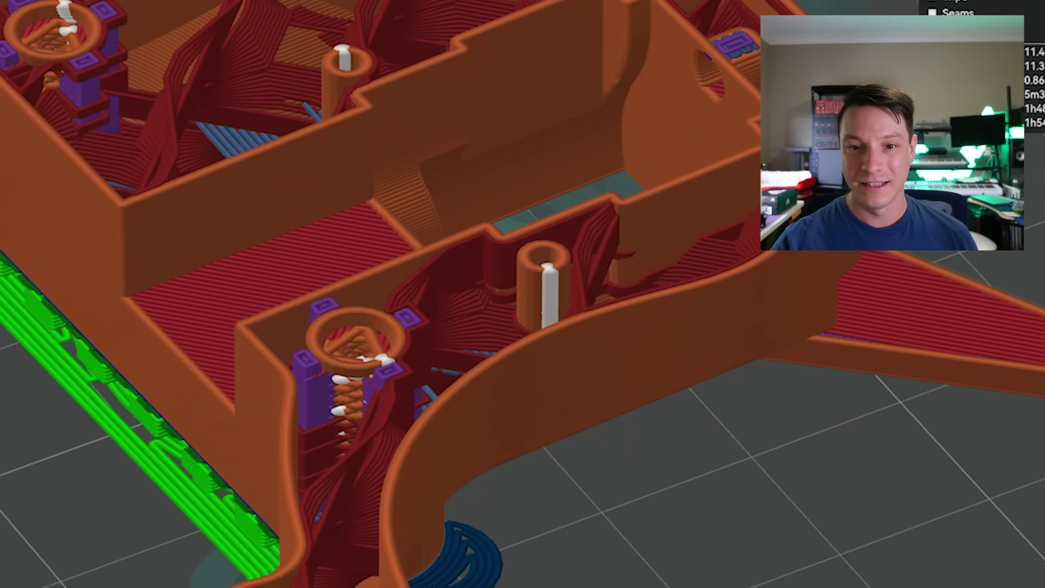
scroll(562, 282, up, 2)
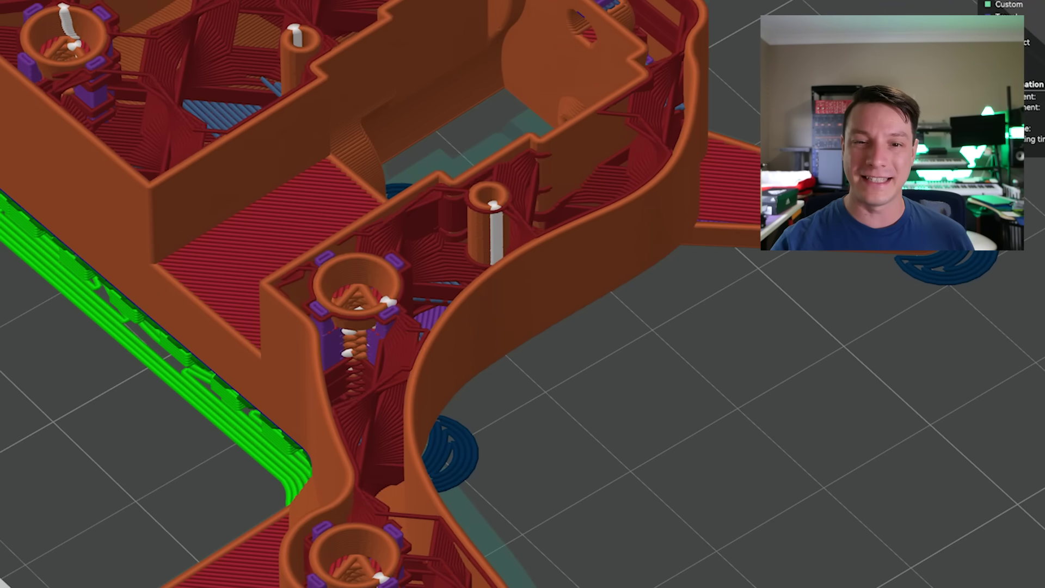
Lower the preview to the purple top-surface and internal-wall layers while orbiting out over the whole part
key(Down)
key(Down)
key(Down)
key(Down)
key(Down)
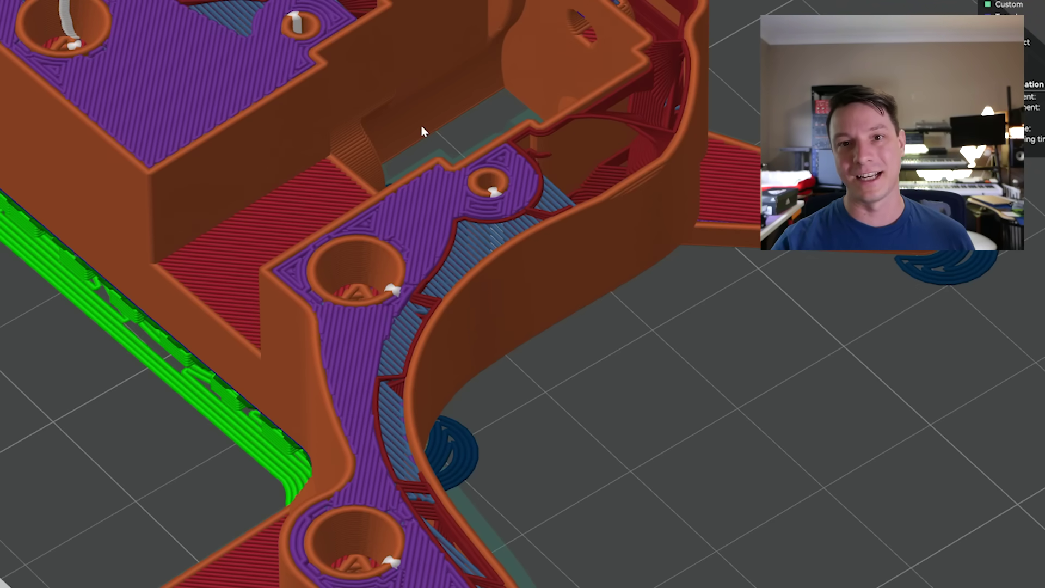
drag(419, 126, 523, 191)
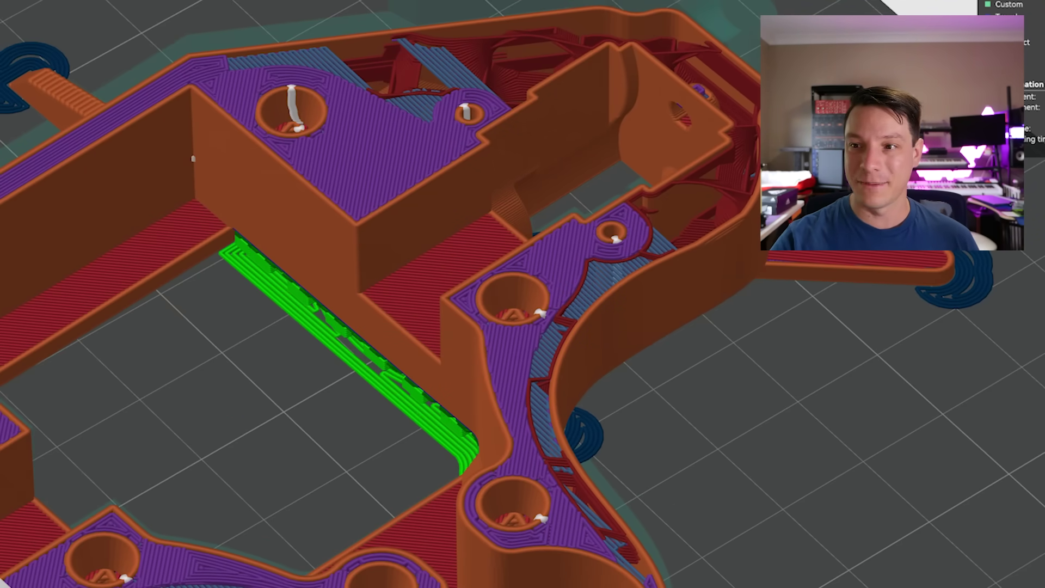
key(Down)
key(Down)
key(Down)
key(Down)
key(Down)
key(Down)
key(Down)
key(Down)
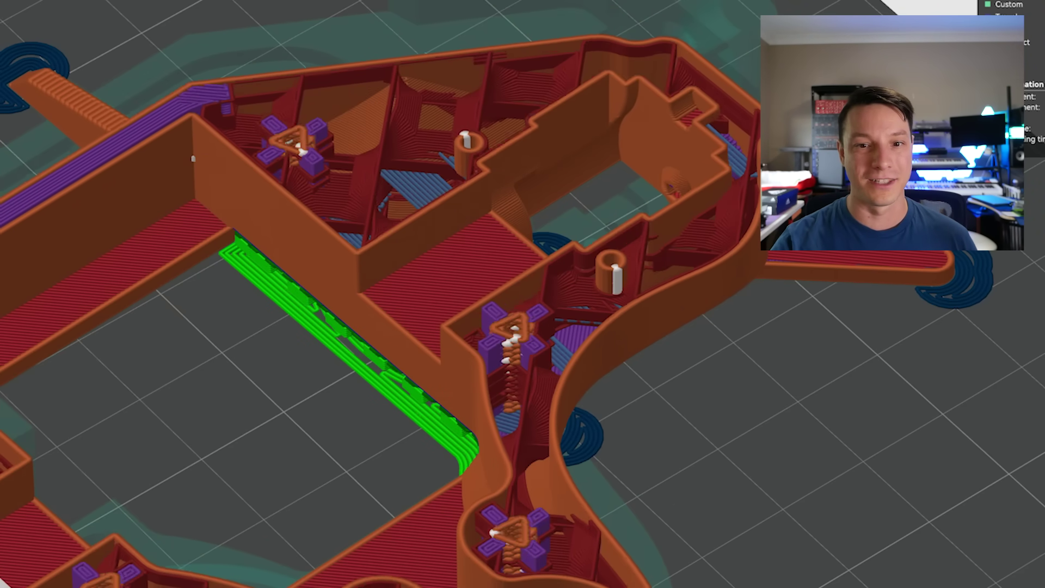
scroll(381, 294, down, 3)
drag(523, 164, 406, 174)
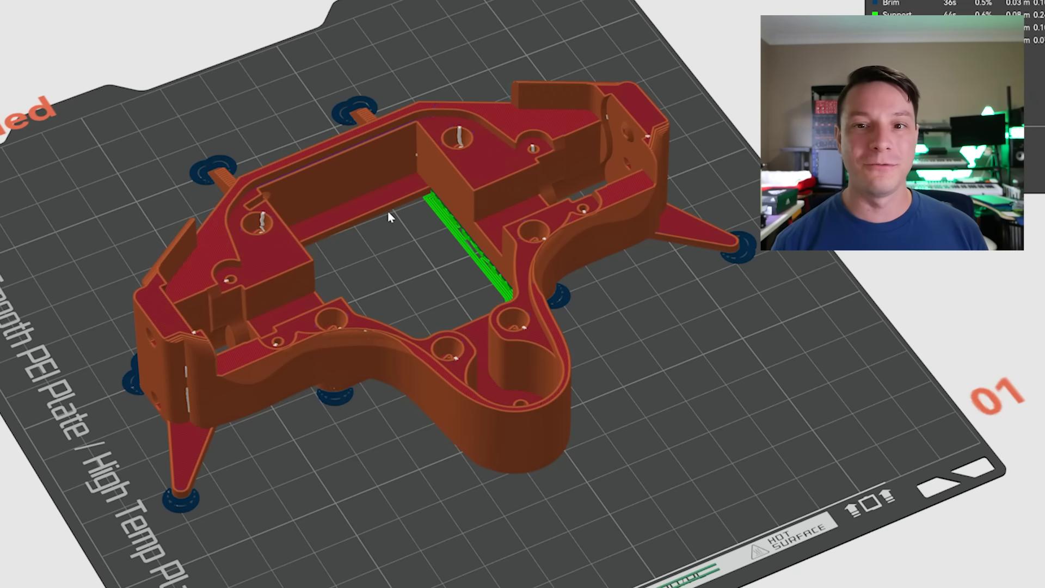
Look down on the part and open the Brim type choices to pick Mouse ear
drag(179, 186, 218, 184)
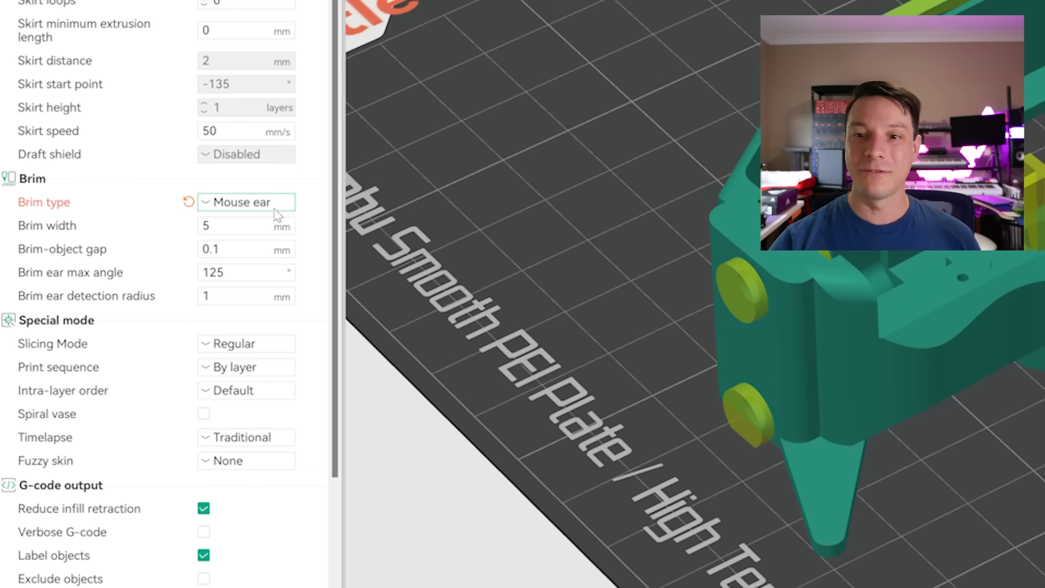
click(280, 203)
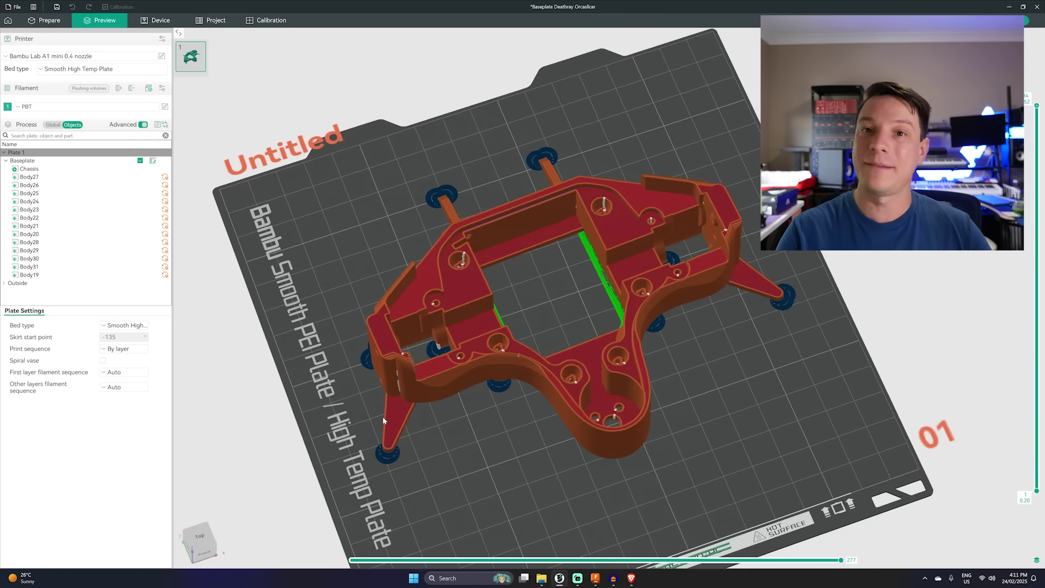
scroll(414, 381, up, 6)
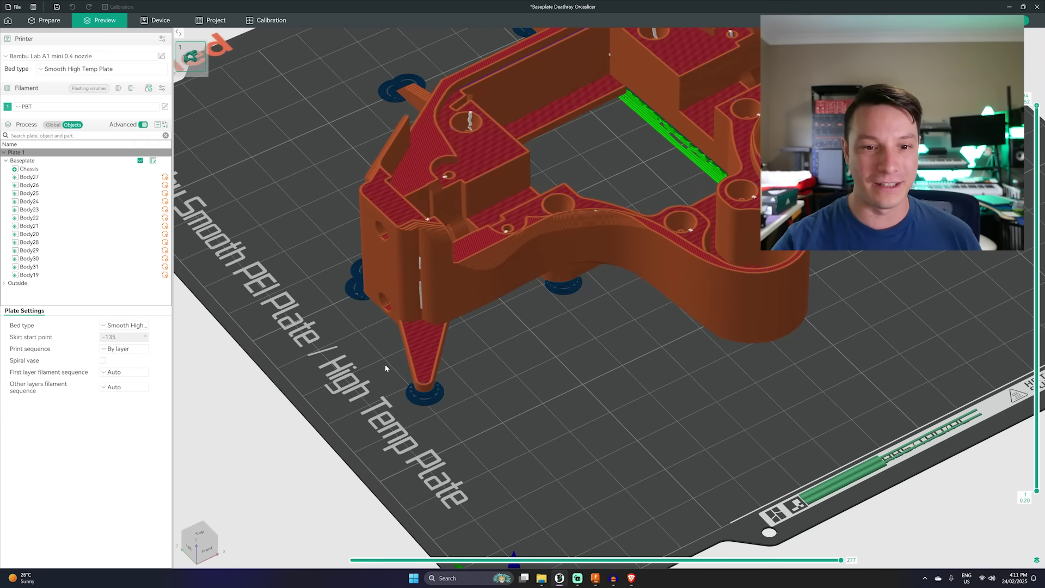
drag(386, 368, 536, 349)
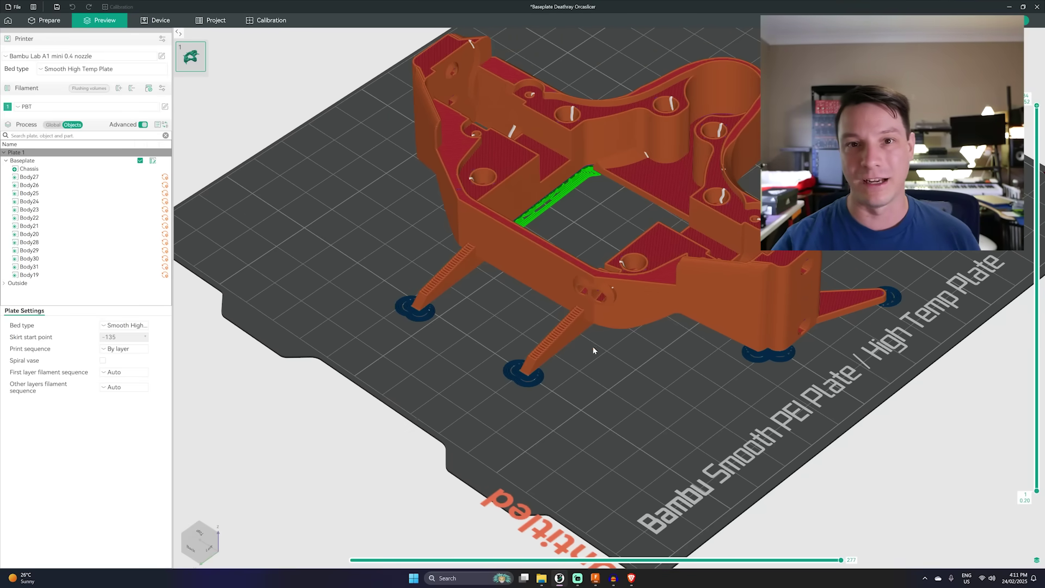
drag(593, 349, 792, 314)
drag(634, 275, 575, 335)
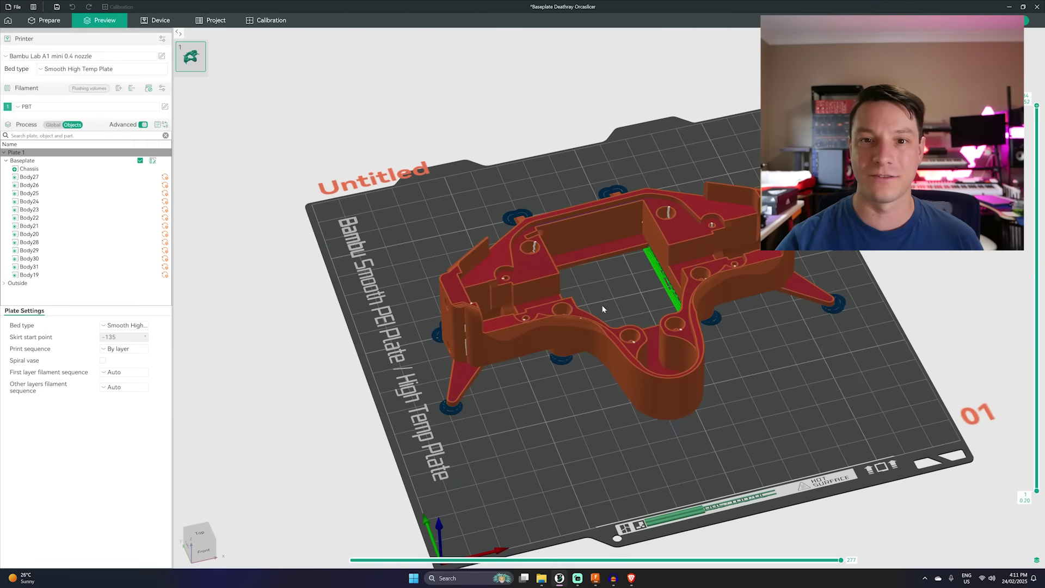